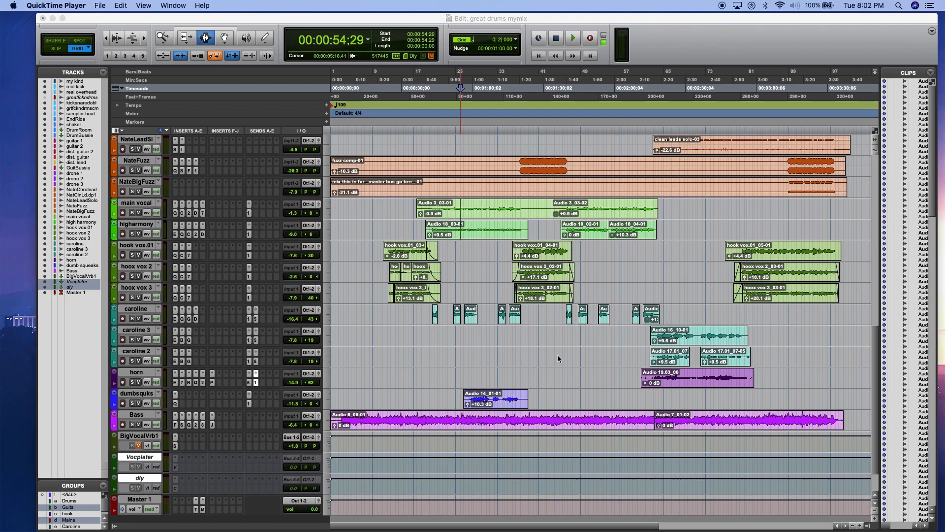
# Step: Open the Spaced Out insert on the BigVocalVrb1 track and centre the wet/dry blend between echoes and space
pyautogui.click(175, 446)
pyautogui.click(175, 446)
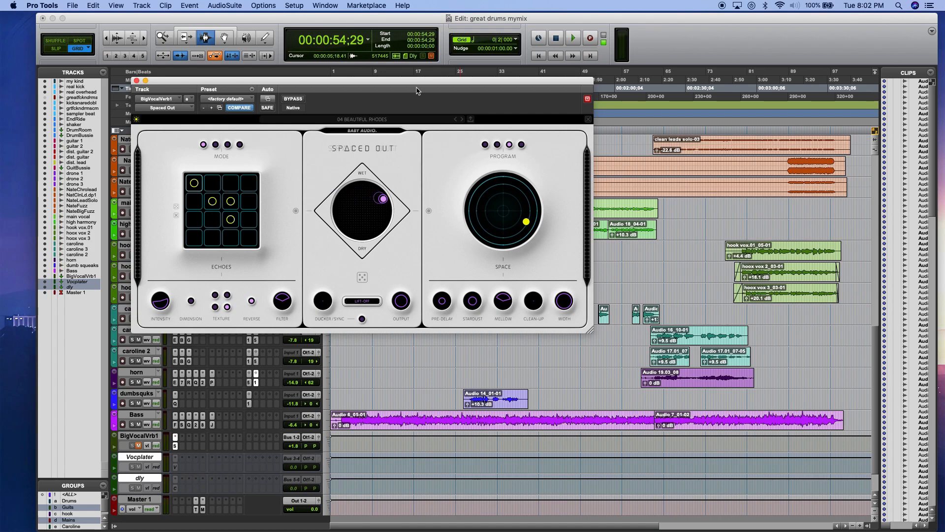
pyautogui.moveTo(412, 83); pyautogui.dragTo(449, 111)
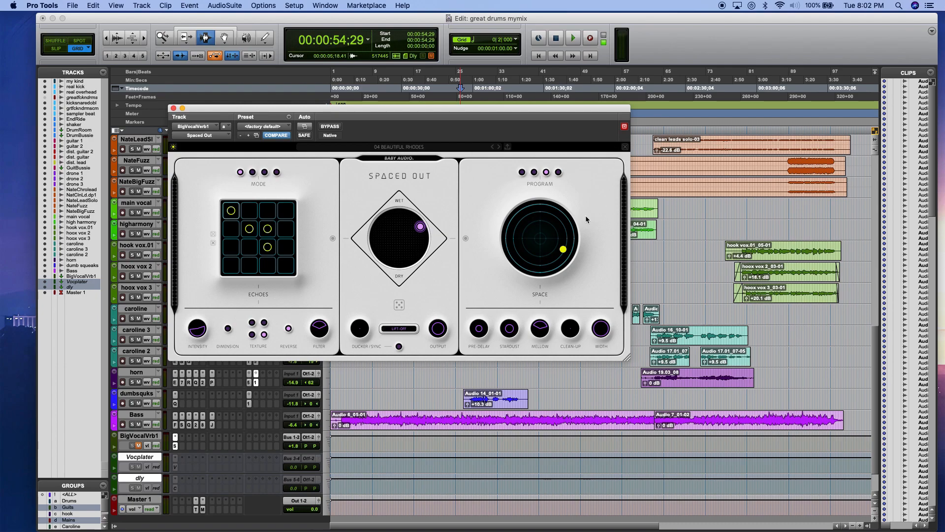
pyautogui.moveTo(420, 226); pyautogui.dragTo(403, 239)
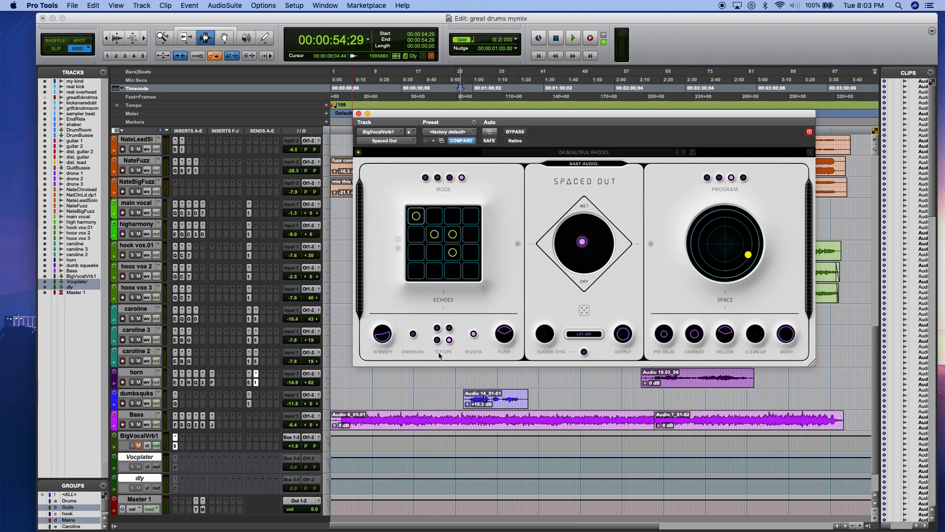
# Step: Turn off Reverse for the echoes, toggle the Ultra-Wide Dimension option, and switch Texture to its first option
pyautogui.moveTo(378, 350)
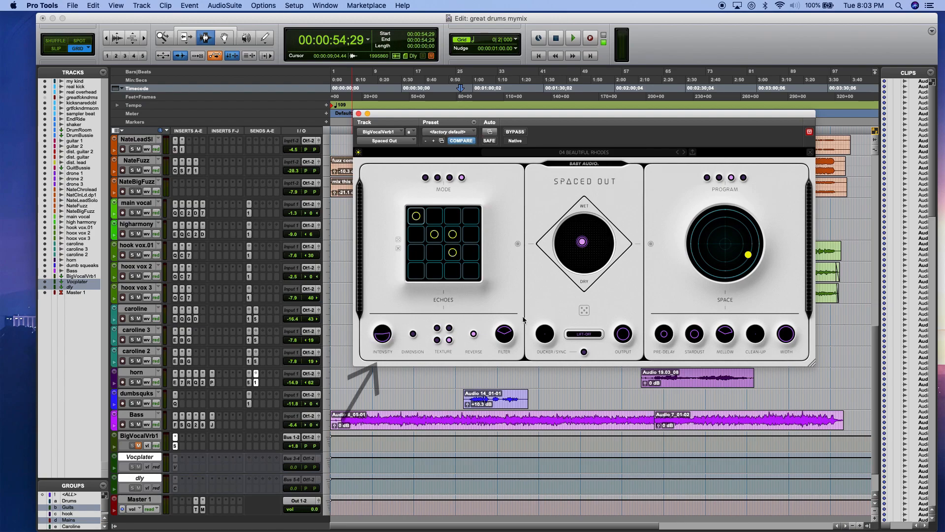
pyautogui.moveTo(507, 336)
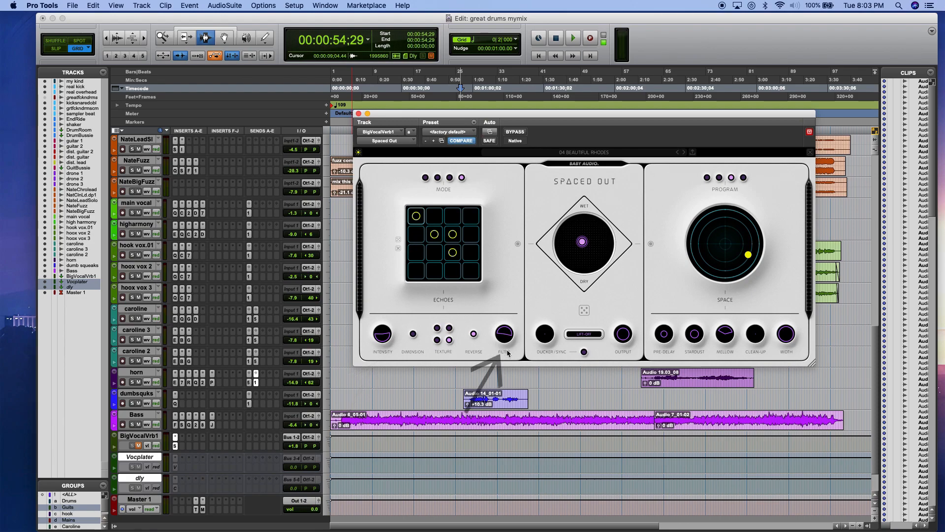
pyautogui.click(473, 334)
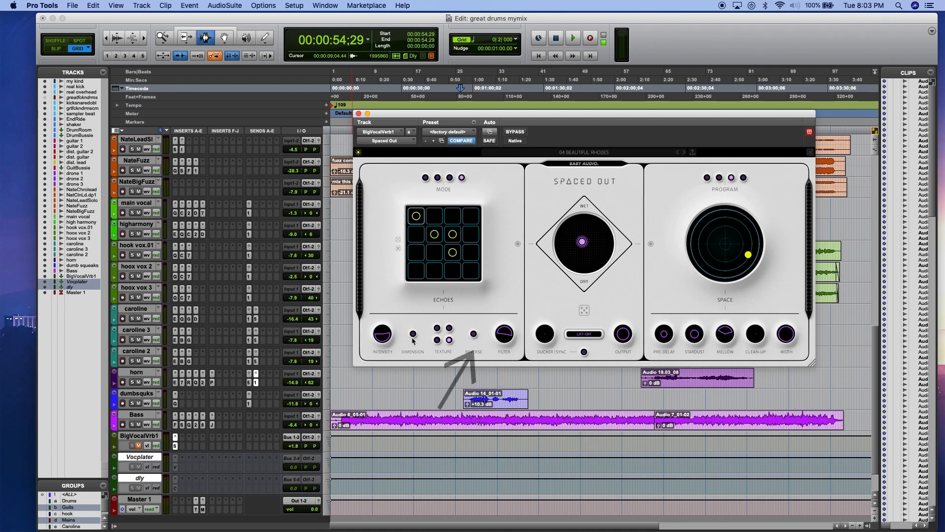
pyautogui.moveTo(414, 334)
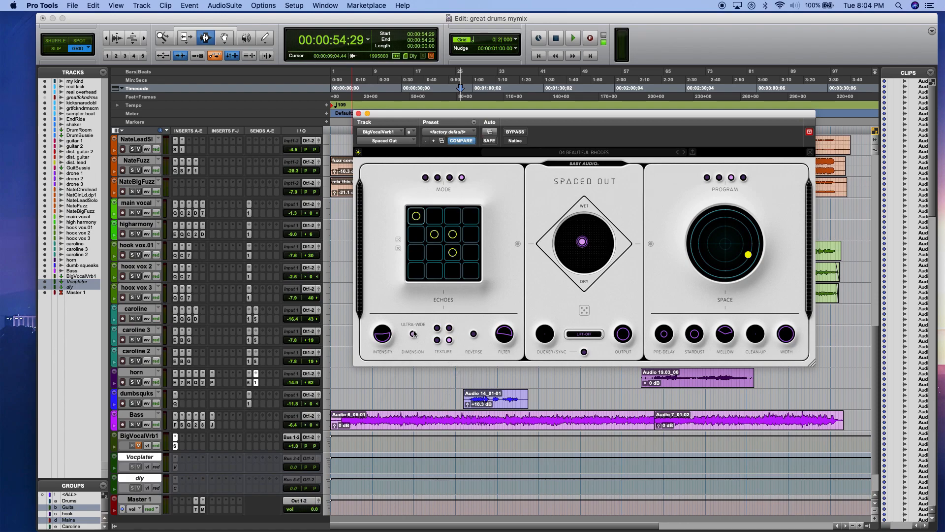
pyautogui.click(414, 334)
pyautogui.moveTo(444, 346)
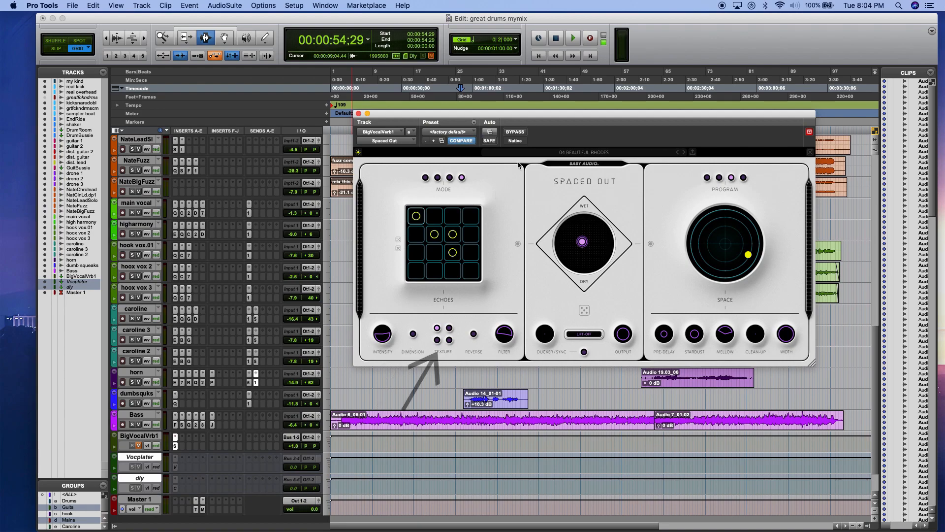
# Step: Move the Space puck close to the centre of its pad and choose the Outer Space reverb program
pyautogui.moveTo(532, 116); pyautogui.dragTo(533, 117)
pyautogui.moveTo(533, 117); pyautogui.dragTo(588, 122)
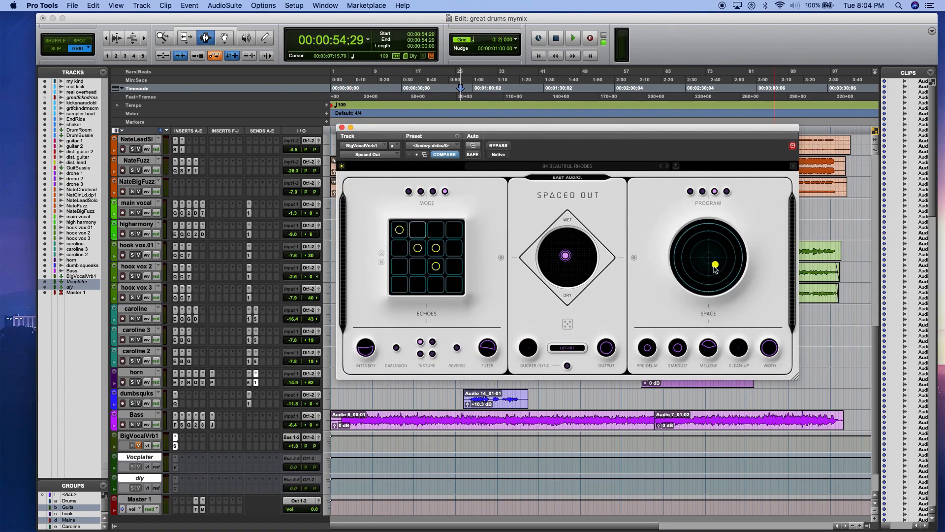
pyautogui.moveTo(715, 267)
pyautogui.mouseDown()
pyautogui.moveTo(696, 265)
pyautogui.moveTo(722, 259)
pyautogui.moveTo(699, 243)
pyautogui.moveTo(718, 257)
pyautogui.moveTo(701, 269)
pyautogui.moveTo(714, 250)
pyautogui.moveTo(715, 265)
pyautogui.moveTo(702, 263)
pyautogui.moveTo(711, 254)
pyautogui.mouseUp()
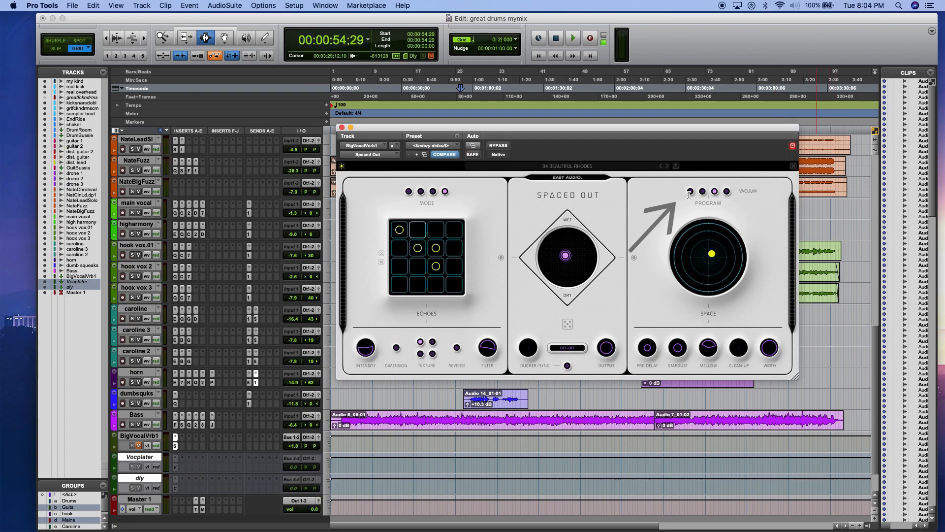
pyautogui.click(727, 191)
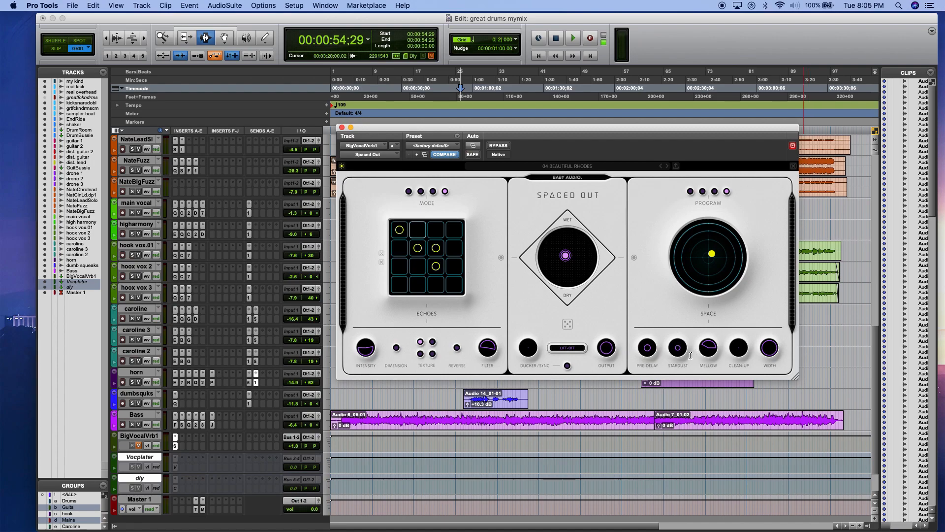
# Step: Adjust the reverb's Stardust and set Mellow to HI 60%, and toggle the ducker's Sync switch
pyautogui.moveTo(672, 354)
pyautogui.mouseDown()
pyautogui.moveTo(674, 363)
pyautogui.moveTo(675, 349)
pyautogui.mouseUp()
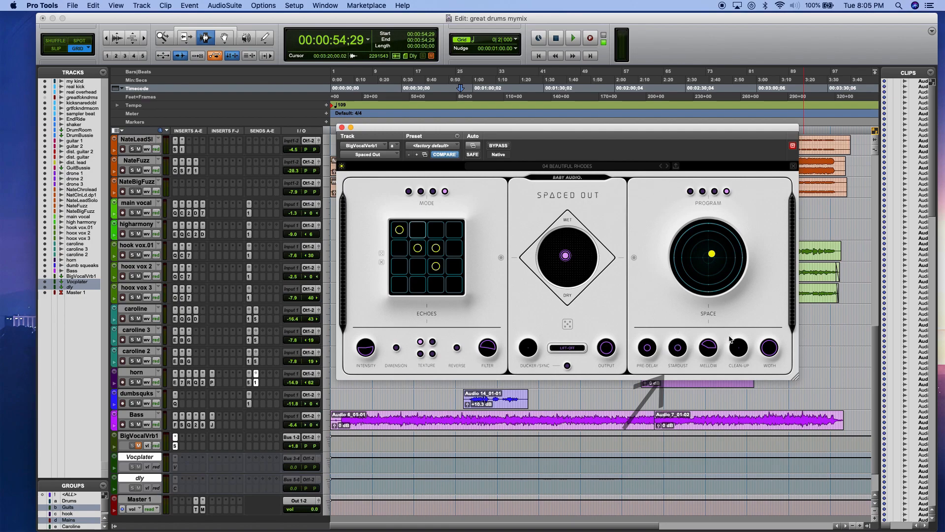
pyautogui.moveTo(702, 339); pyautogui.dragTo(702, 347)
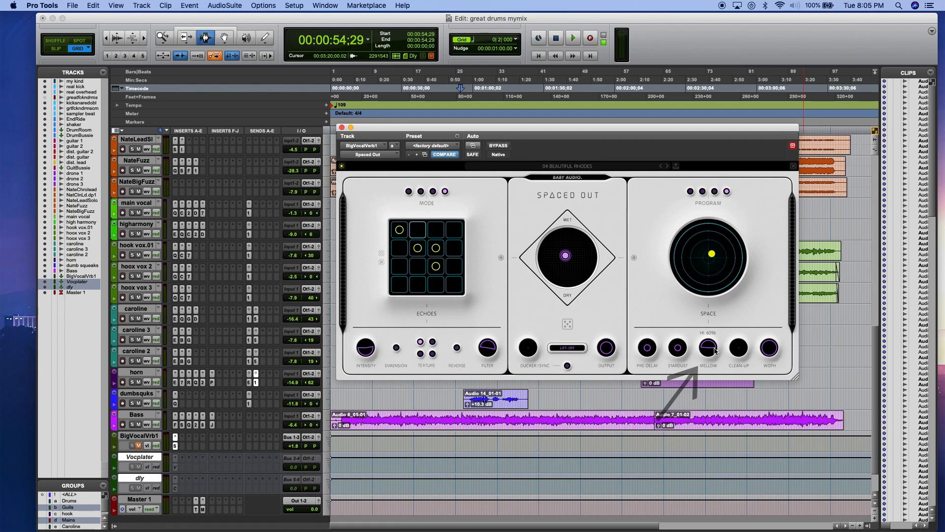
pyautogui.moveTo(738, 346)
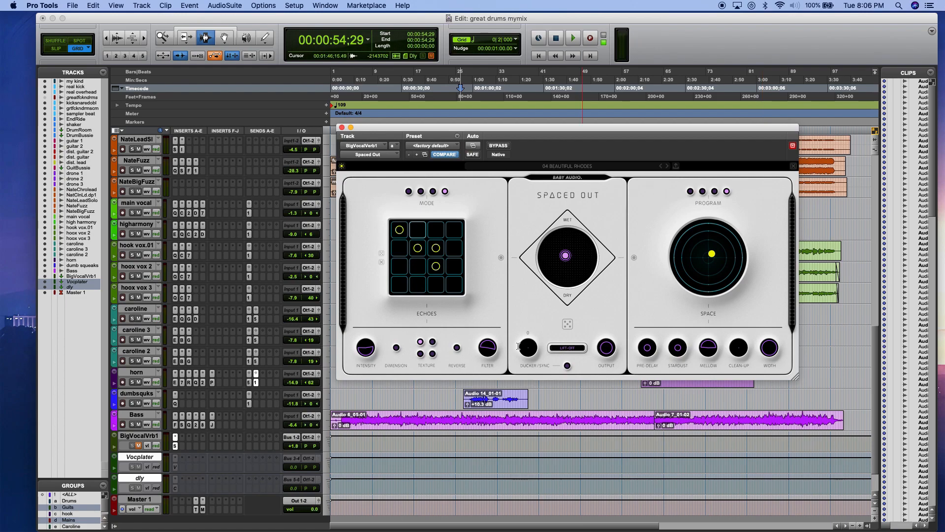
pyautogui.click(567, 365)
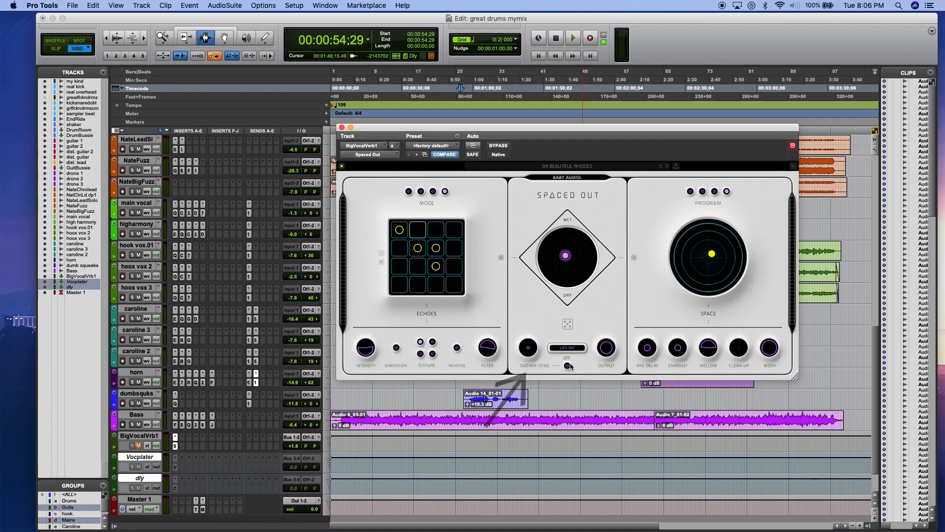
# Step: Move the plug-in window clear of the vocal clips and play the song from 00:00:41:23
pyautogui.moveTo(416, 132); pyautogui.dragTo(639, 157)
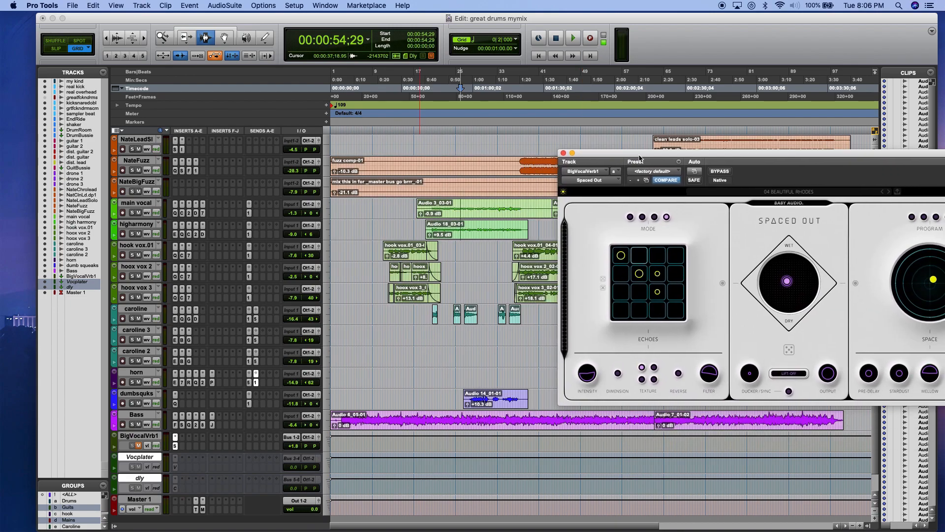
pyautogui.click(434, 211)
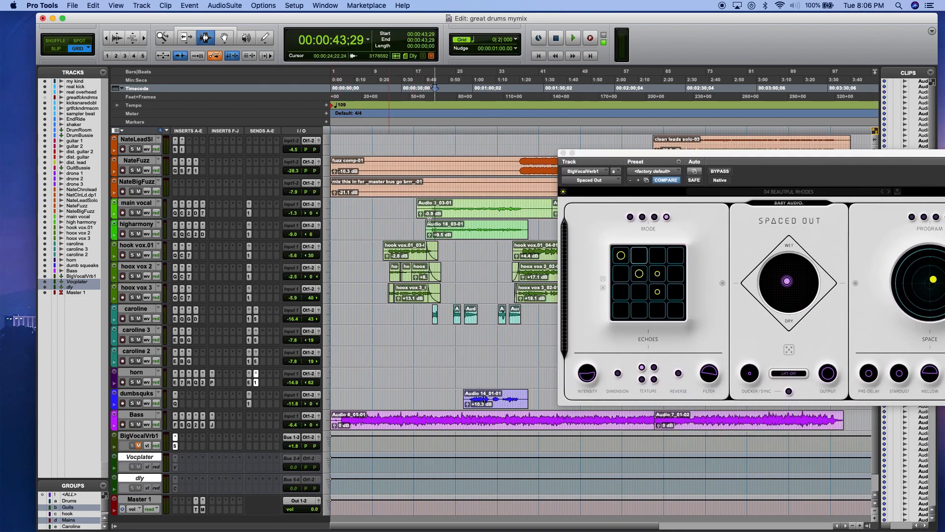
pyautogui.click(427, 211)
pyautogui.moveTo(671, 155); pyautogui.dragTo(587, 119)
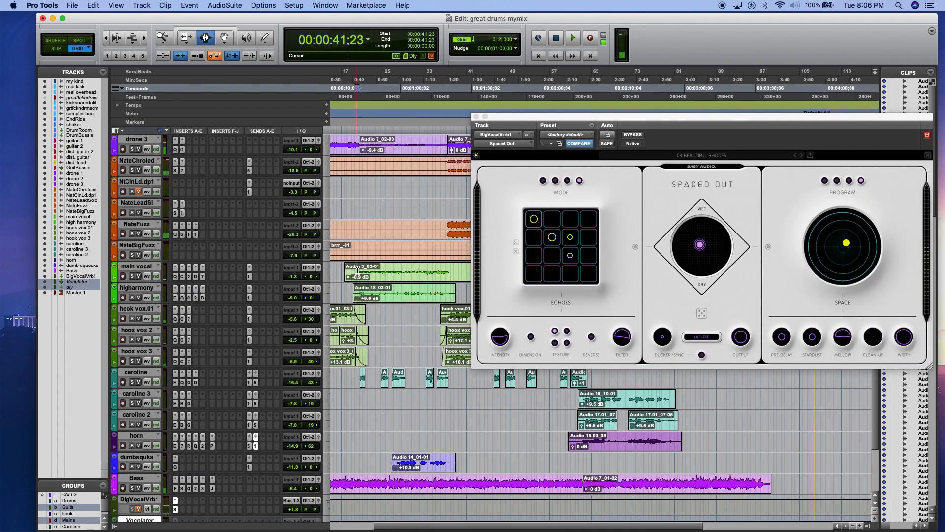
pyautogui.press('space')
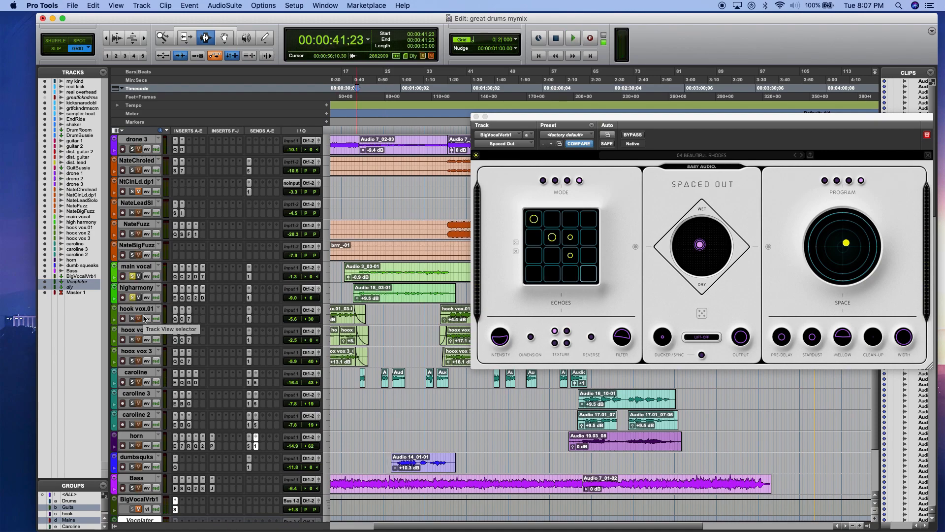
# Step: Open the reverb send controls of the higharmony and main vocal tracks
pyautogui.scroll(-4, 202, 349)
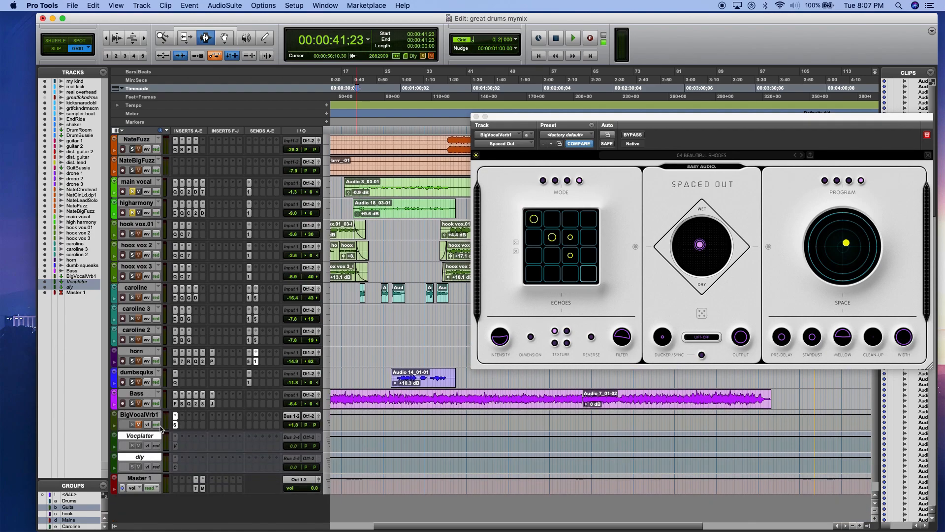
pyautogui.click(248, 215)
pyautogui.click(250, 191)
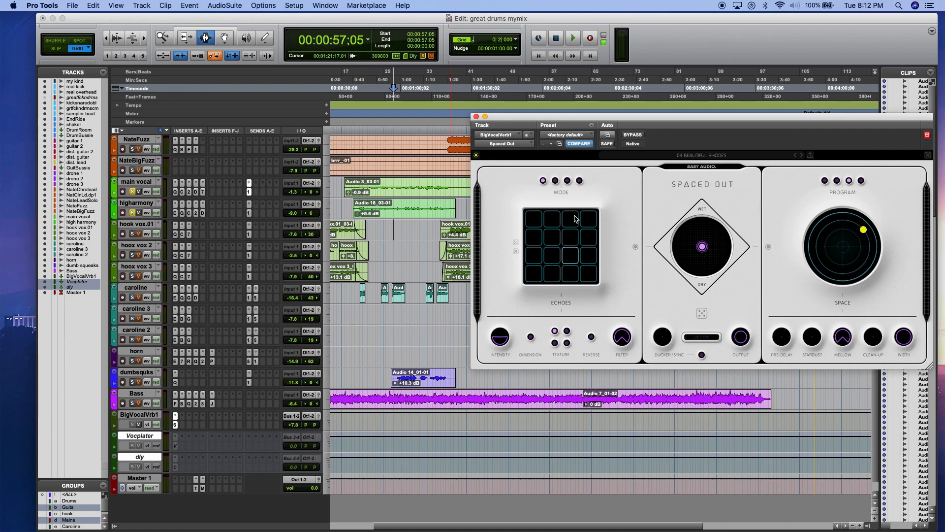
# Step: Enable a four-cell diagonal echo pattern from the grid's upper-left cell to its lower-right cell
pyautogui.moveTo(704, 247)
pyautogui.mouseDown()
pyautogui.moveTo(680, 249)
pyautogui.moveTo(729, 247)
pyautogui.moveTo(708, 239)
pyautogui.moveTo(707, 247)
pyautogui.mouseUp()
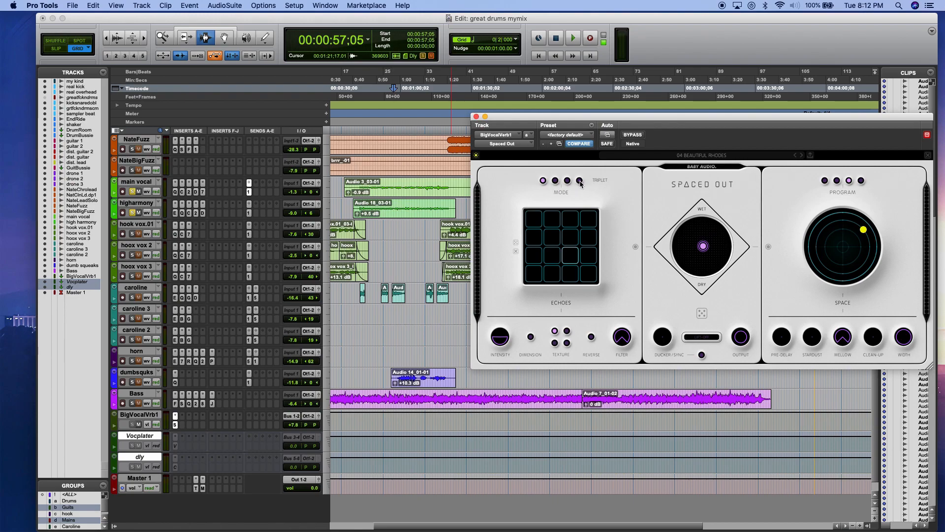
pyautogui.click(534, 220)
pyautogui.click(552, 233)
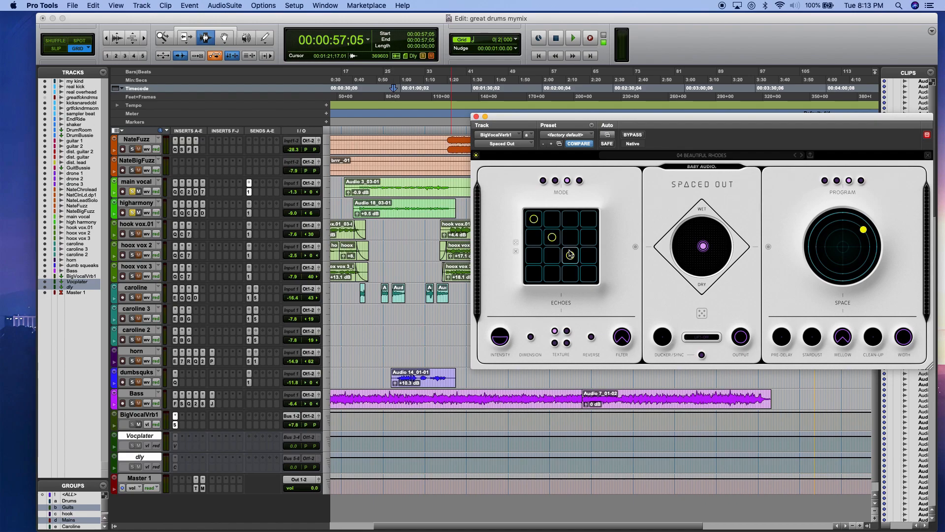
pyautogui.click(588, 273)
# Step: Shape the echoes by raising Intensity, enabling Dimension and adjusting Filter, and shift the blend toward the echo side
pyautogui.moveTo(498, 336)
pyautogui.moveTo(498, 335); pyautogui.dragTo(508, 338)
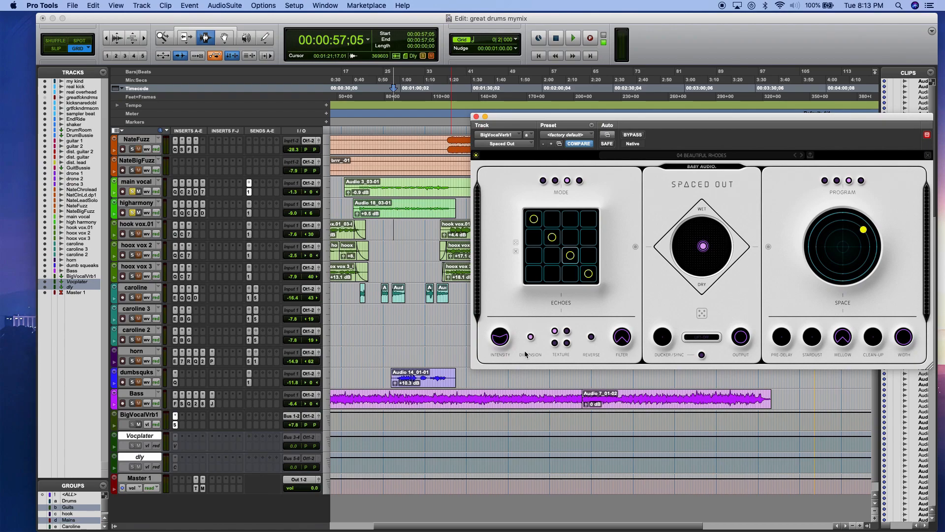
pyautogui.moveTo(623, 335)
pyautogui.moveTo(618, 344); pyautogui.dragTo(615, 322)
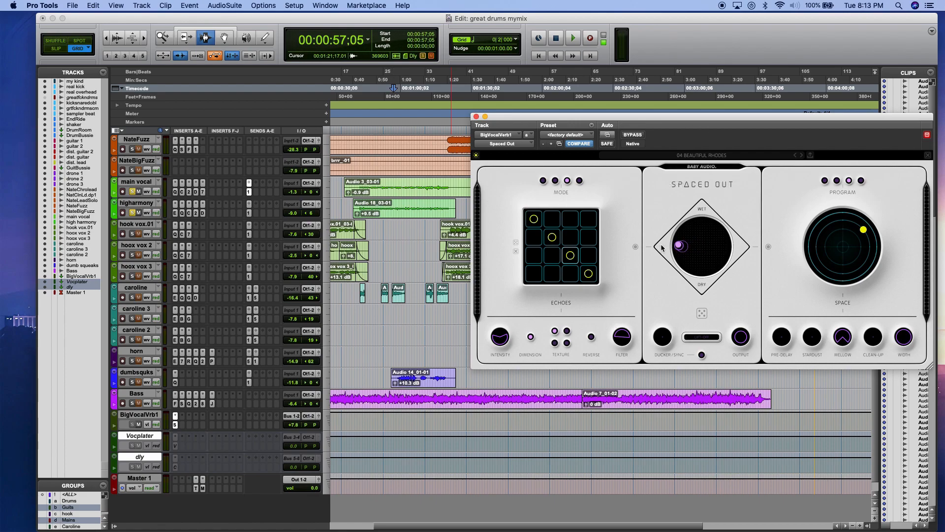
# Step: Audition the echoes on the vocals from 00:00:58:08 and open the higharmony send during playback
pyautogui.click(402, 215)
pyautogui.press('space')
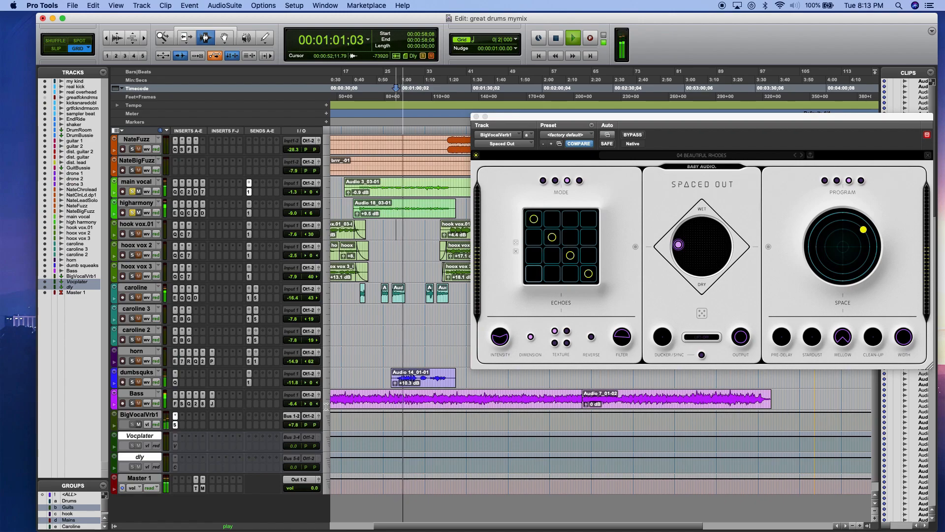
pyautogui.click(250, 191)
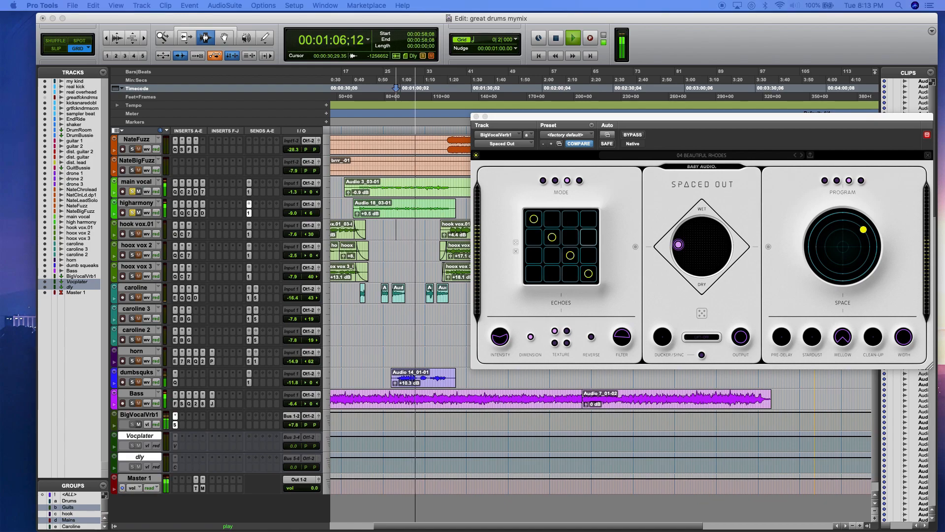
pyautogui.press('space')
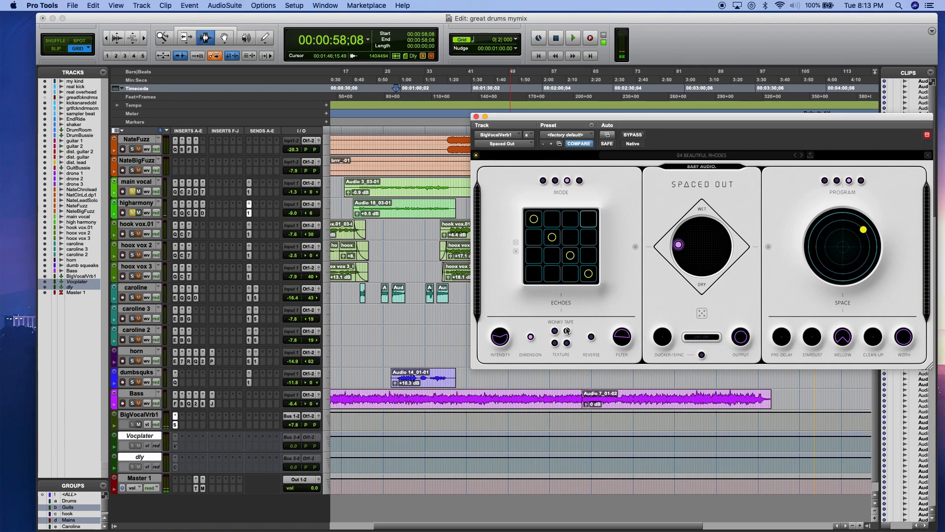
# Step: Compare the Hazy echo texture with others during playback and settle on Wonky Tape
pyautogui.press('space')
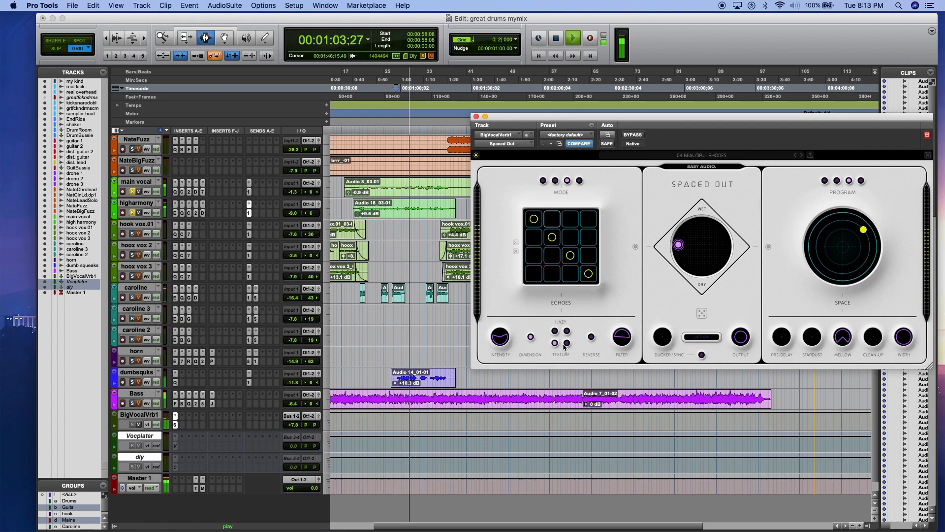
pyautogui.click(566, 344)
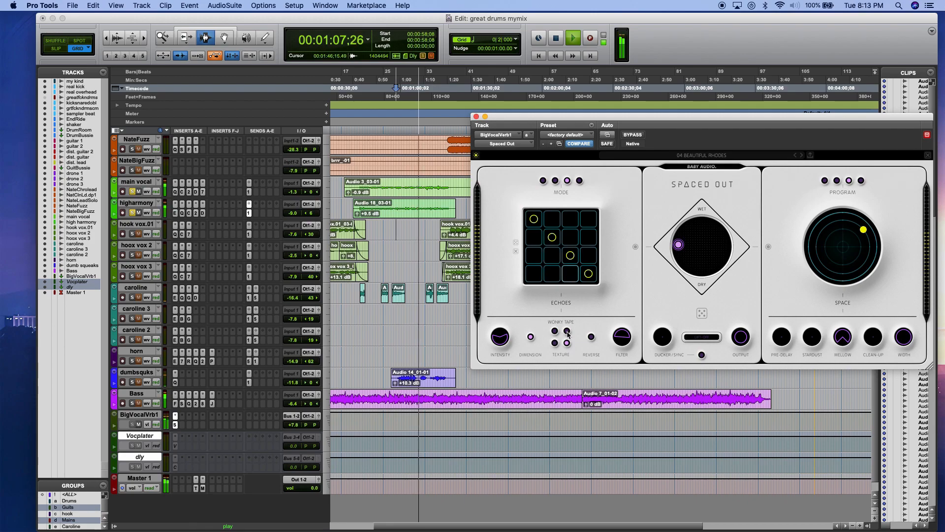
pyautogui.press('space')
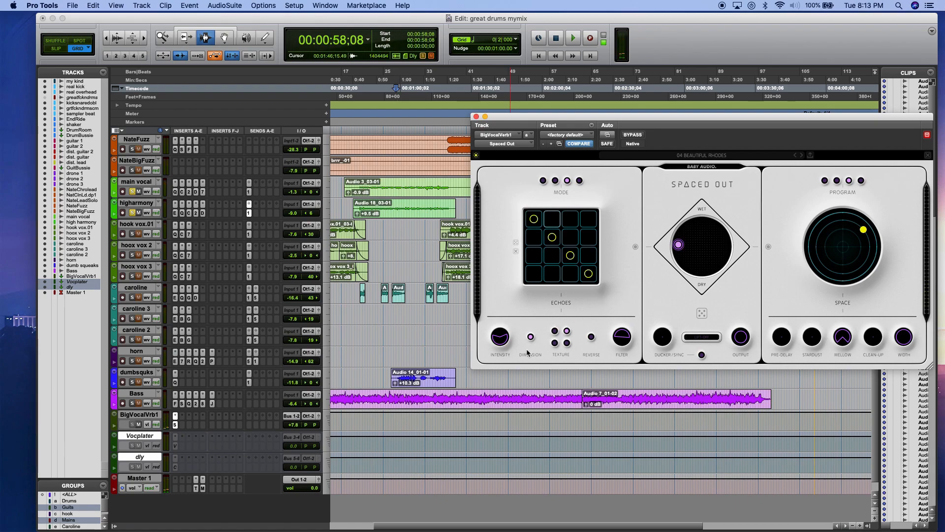
pyautogui.press('space')
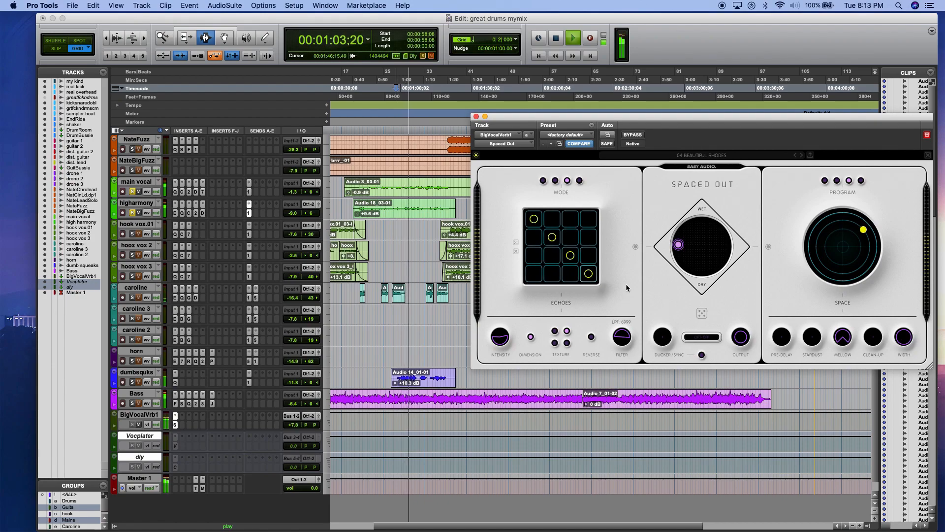
pyautogui.press('space')
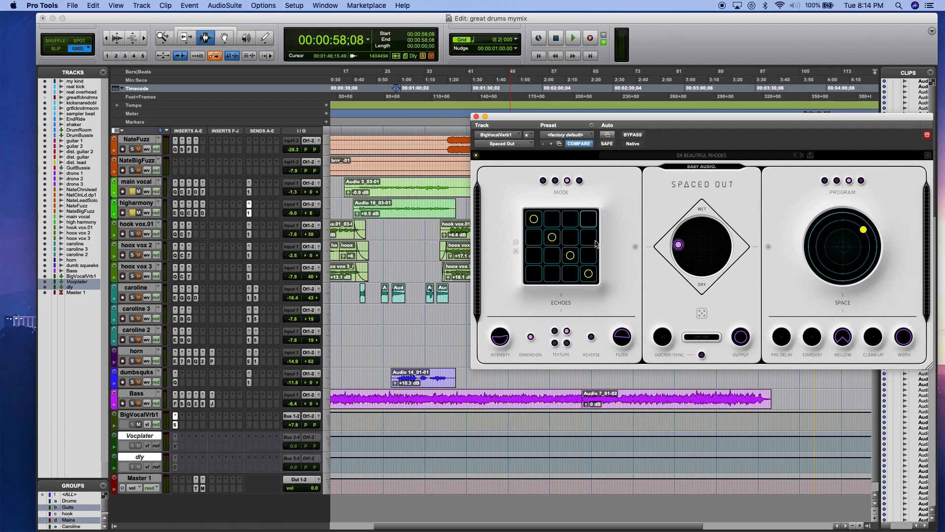
# Step: Shift the blend toward the reverb side and audition the vocals with the Small Space program
pyautogui.moveTo(688, 247); pyautogui.dragTo(744, 239)
pyautogui.press('space')
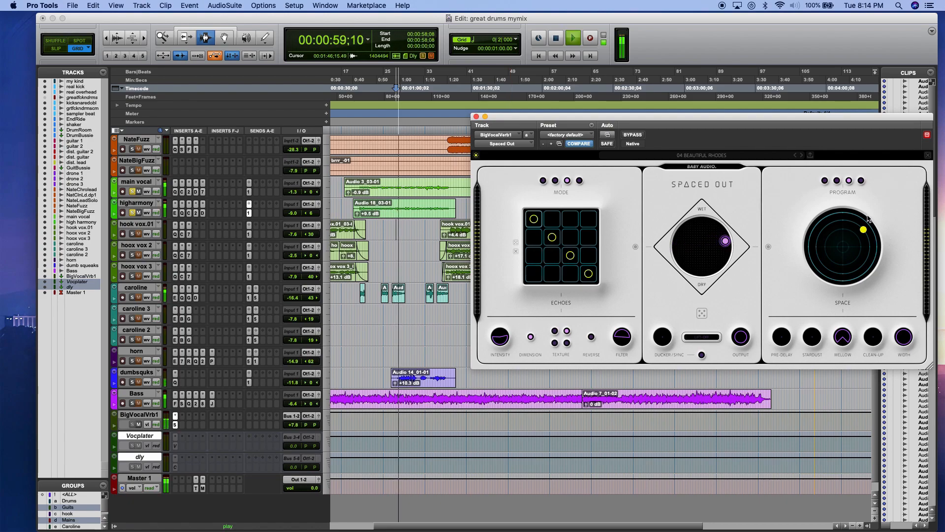
pyautogui.click(837, 181)
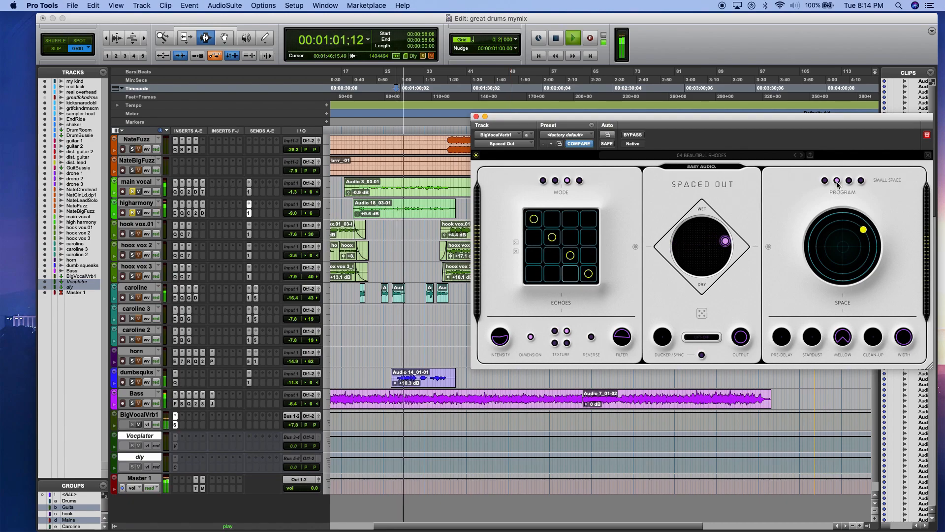
pyautogui.press('space')
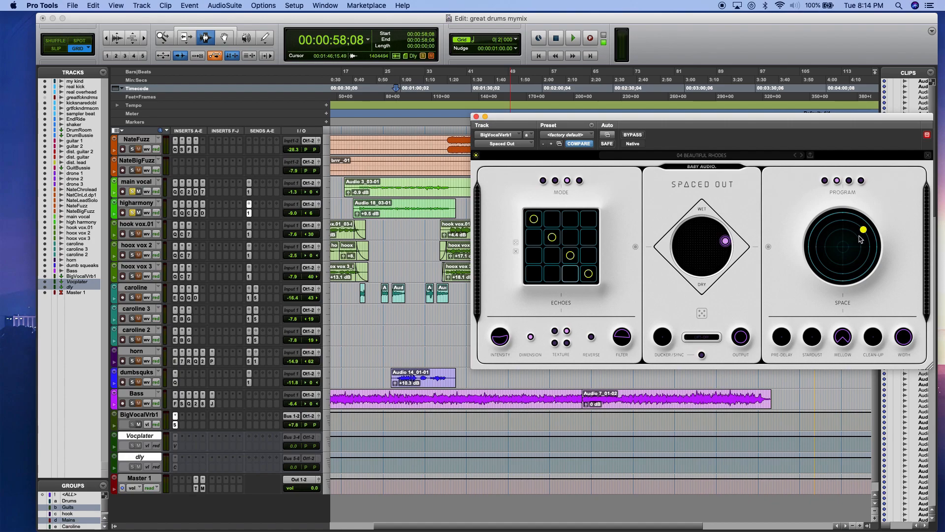
# Step: Play the vocals from 00:00:57:05 to hear the reverb with the Small Space program
pyautogui.moveTo(863, 230); pyautogui.dragTo(862, 231)
pyautogui.click(393, 196)
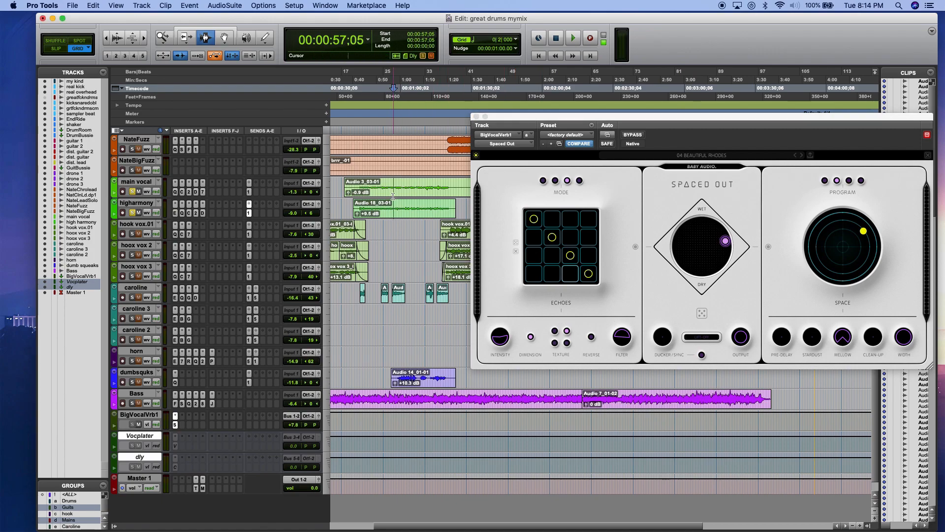
pyautogui.press('space')
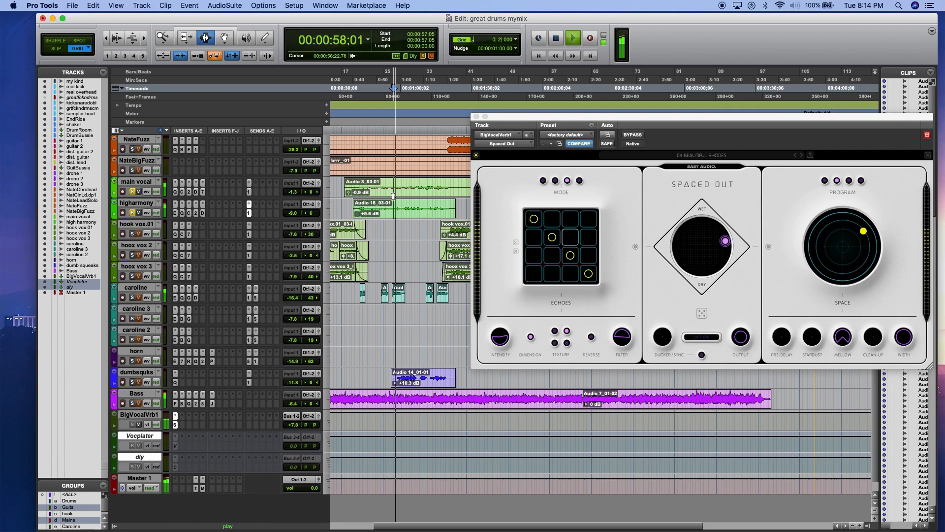
pyautogui.press('space')
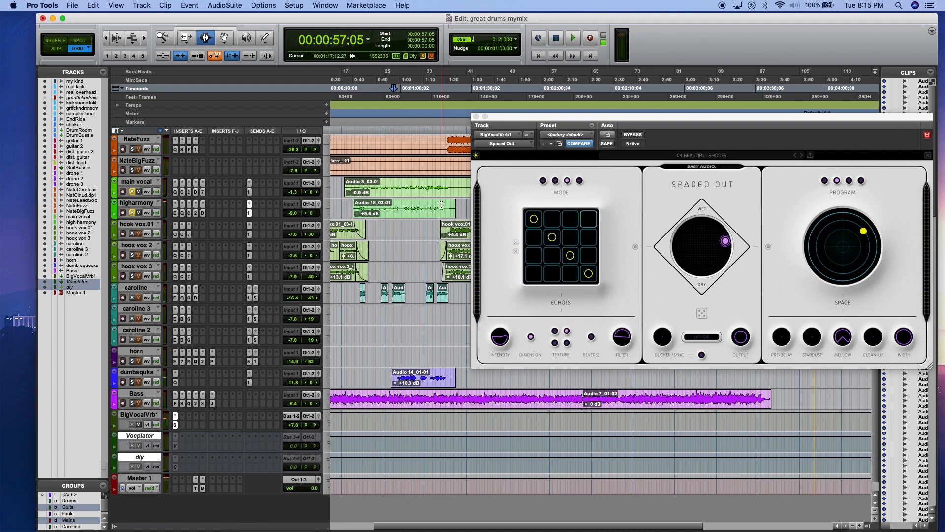
# Step: Switch the reverb program to Medium Space and nudge the Space point outward and slightly downward while auditioning the vocals
pyautogui.click(850, 181)
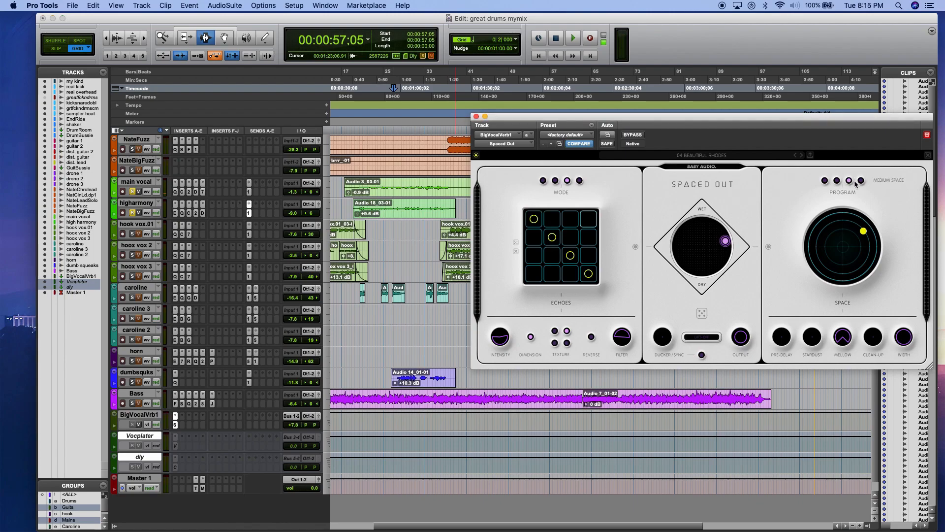
pyautogui.press('space')
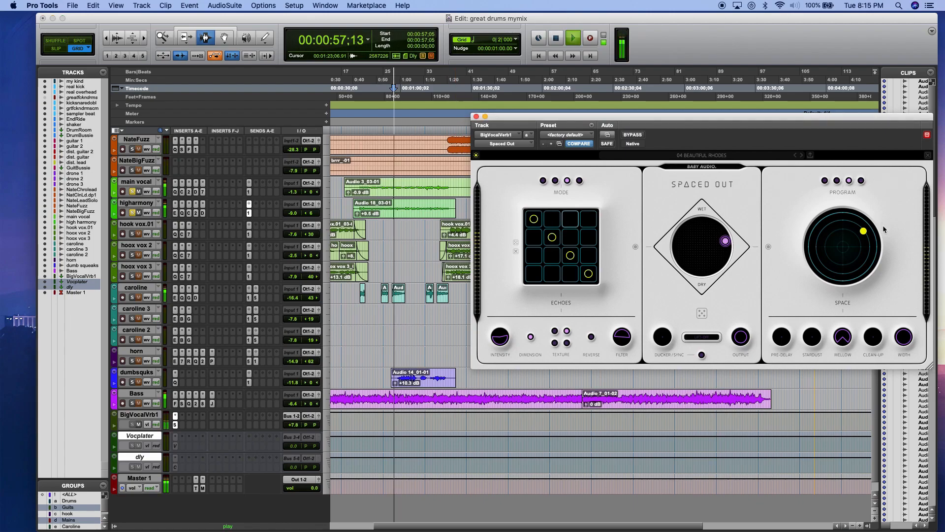
pyautogui.moveTo(863, 230)
pyautogui.mouseDown()
pyautogui.moveTo(846, 222)
pyautogui.moveTo(820, 237)
pyautogui.moveTo(821, 276)
pyautogui.moveTo(857, 267)
pyautogui.moveTo(875, 251)
pyautogui.moveTo(869, 238)
pyautogui.mouseUp()
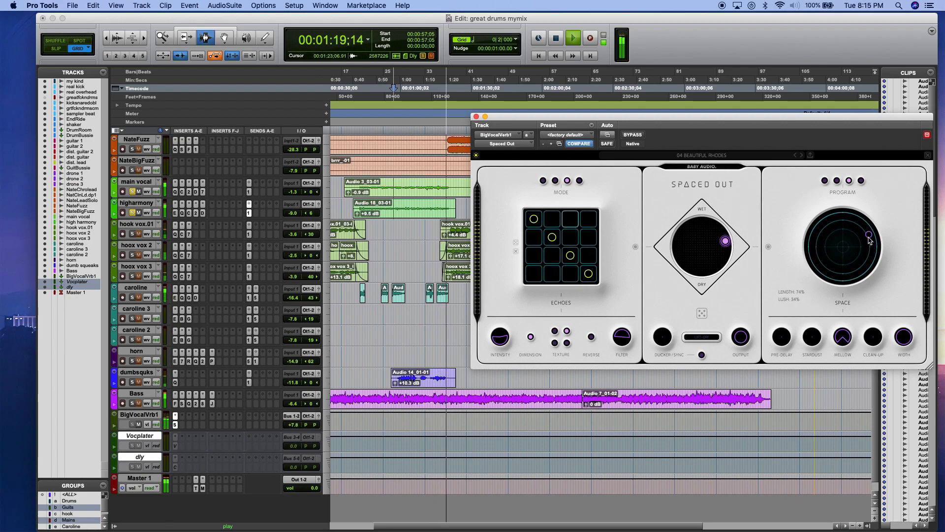
pyautogui.press('space')
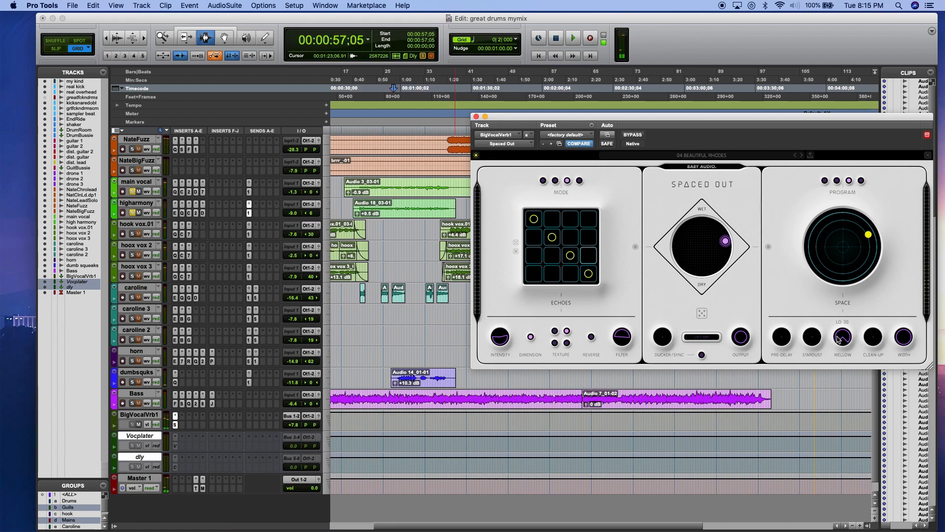
# Step: Try a high Clean-Up amount on the reverb and raise Stardust while auditioning the vocals
pyautogui.moveTo(876, 346)
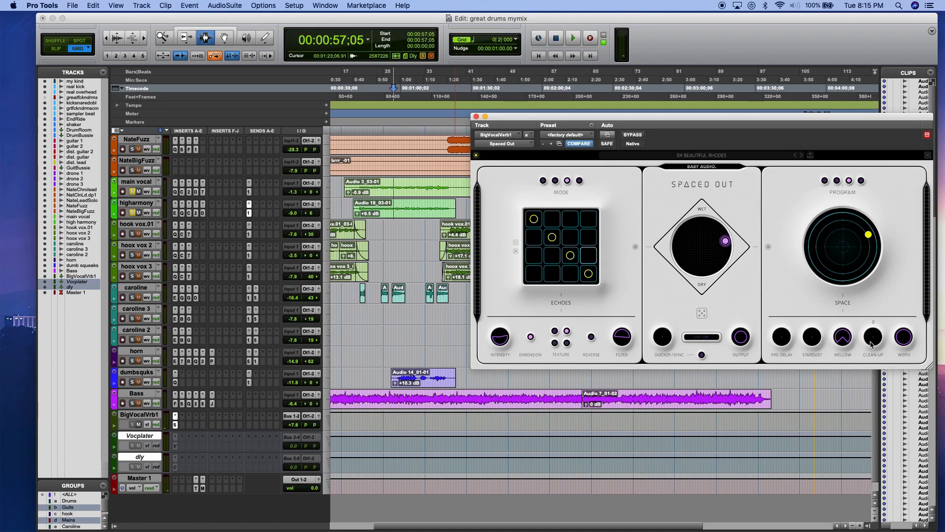
pyautogui.press('space')
pyautogui.moveTo(870, 329); pyautogui.dragTo(866, 227)
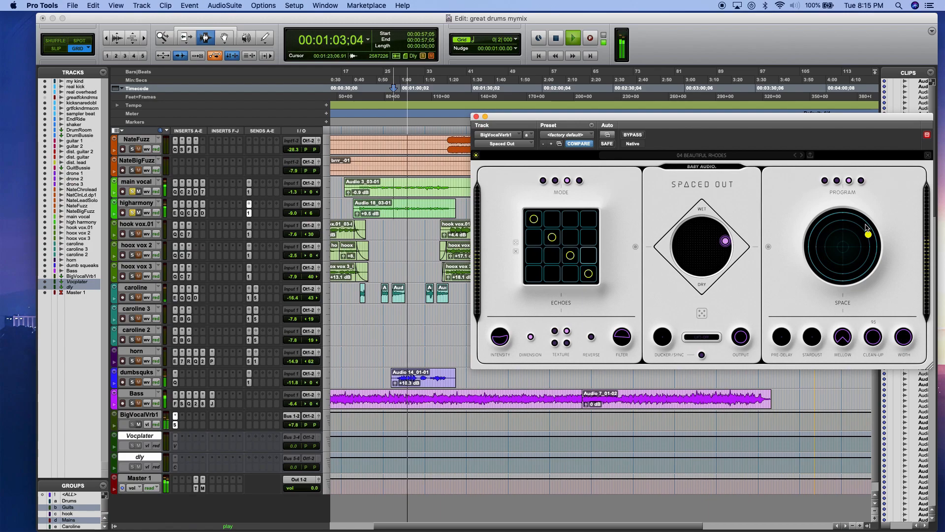
pyautogui.press('space')
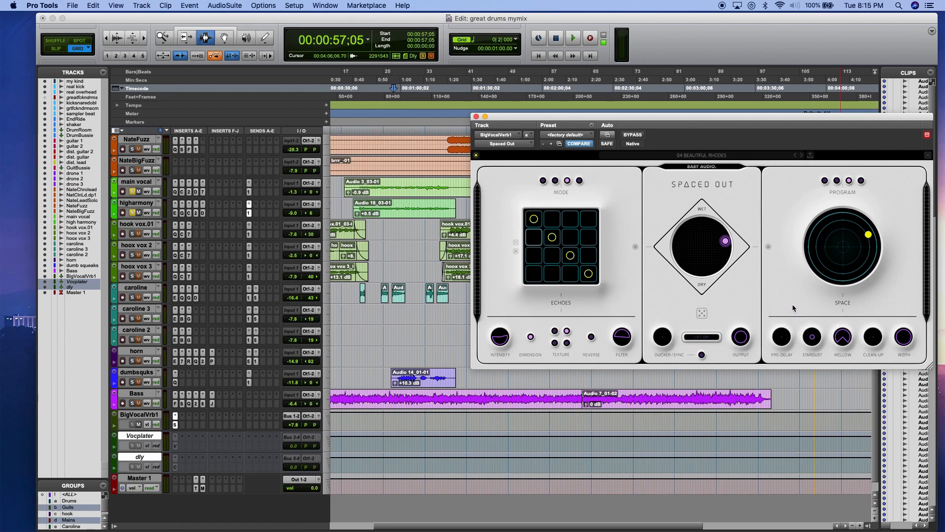
pyautogui.press('space')
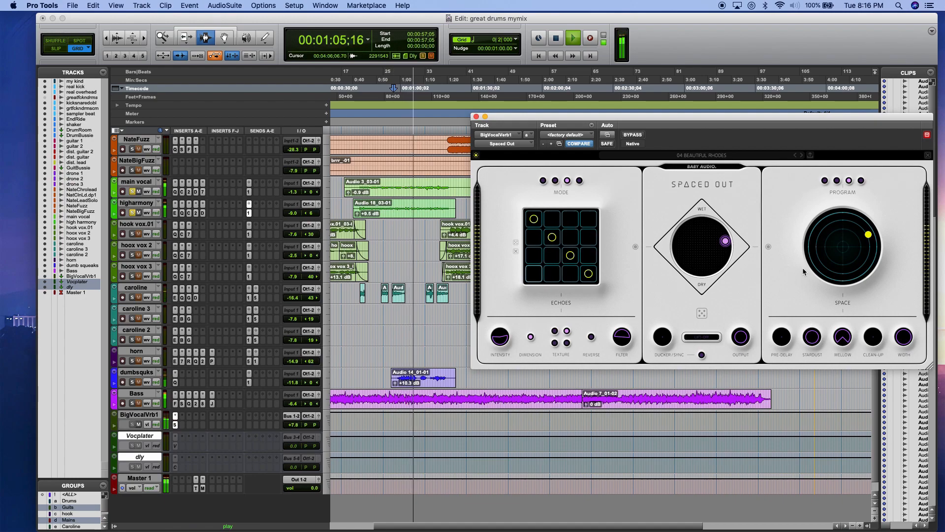
pyautogui.press('space')
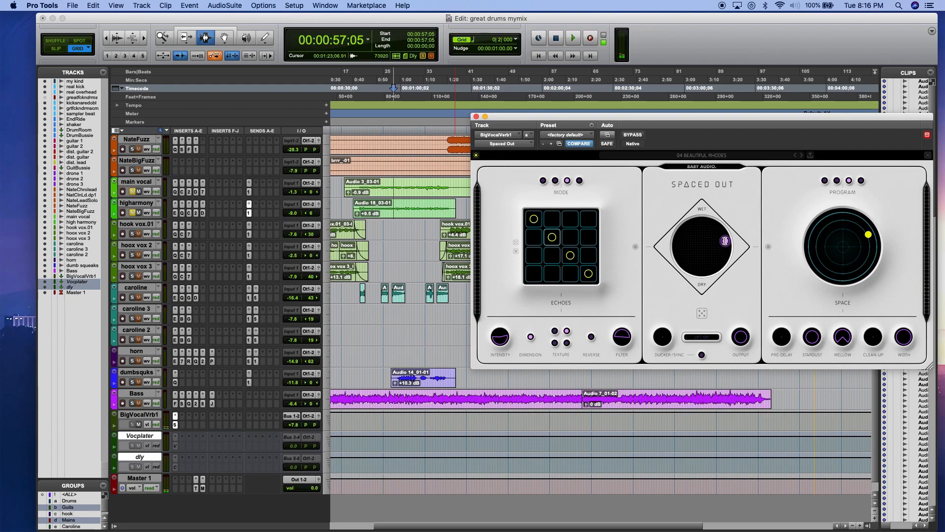
# Step: Shift the wet/dry blend point toward fully wet and closer to the echo side while the vocals play
pyautogui.press('space')
pyautogui.moveTo(725, 241)
pyautogui.mouseDown()
pyautogui.moveTo(694, 235)
pyautogui.moveTo(710, 236)
pyautogui.moveTo(712, 248)
pyautogui.moveTo(711, 231)
pyautogui.mouseUp()
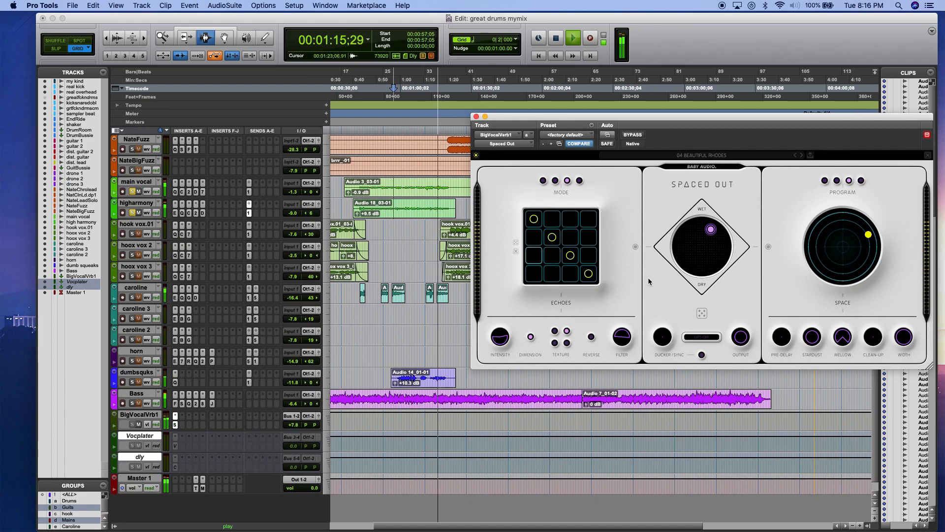
pyautogui.press('space')
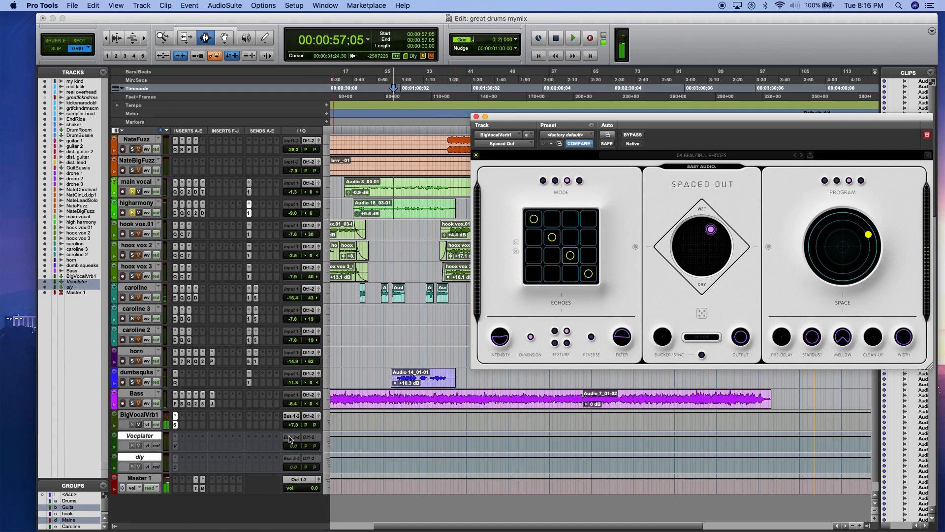
# Step: Lower the BigVocalVrb1 return level to -15.2 dB and clear the solo on the vocal tracks
pyautogui.click(294, 425)
pyautogui.moveTo(293, 439); pyautogui.dragTo(293, 444)
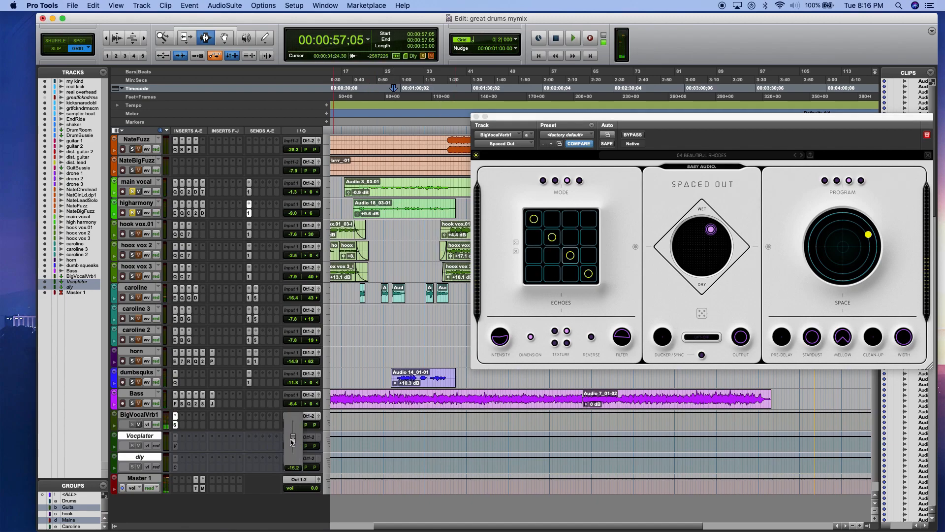
pyautogui.click(132, 192)
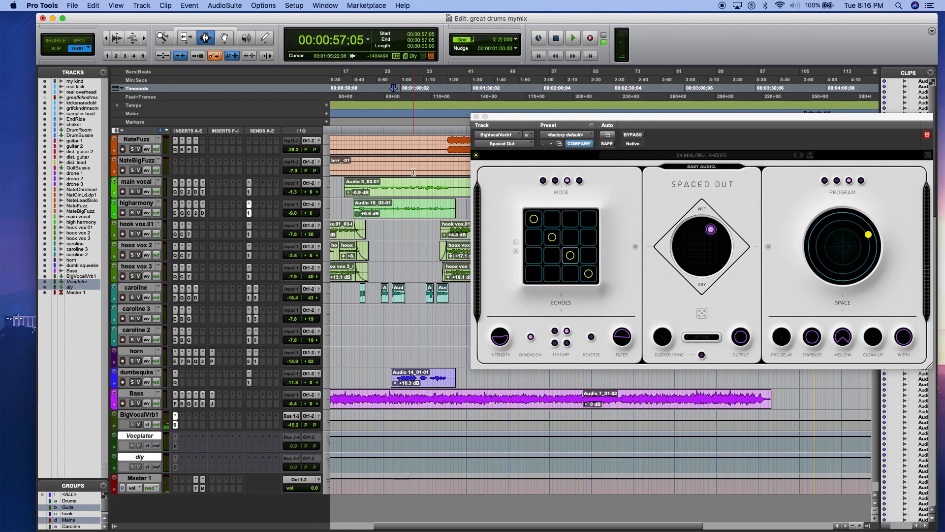
# Step: Play the full mix from 00:00:42:26 and raise the BigVocalVrb1 return level to +0.6 dB during playback
pyautogui.click(364, 193)
pyautogui.click(359, 191)
pyautogui.press('space')
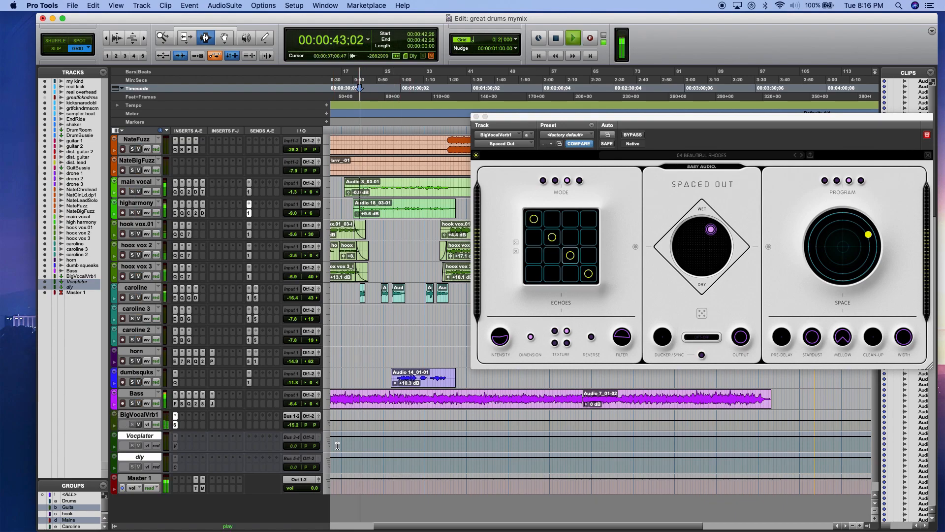
pyautogui.moveTo(293, 426); pyautogui.dragTo(293, 413)
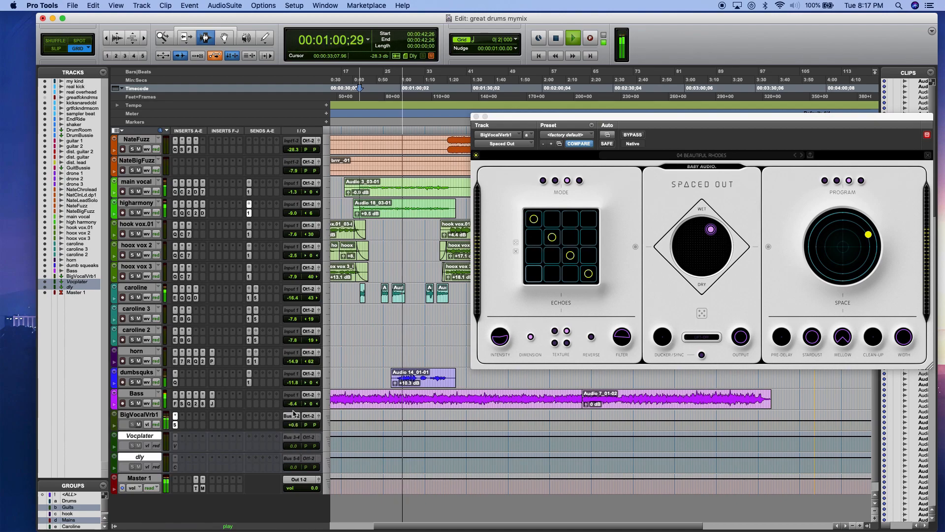
pyautogui.press('space')
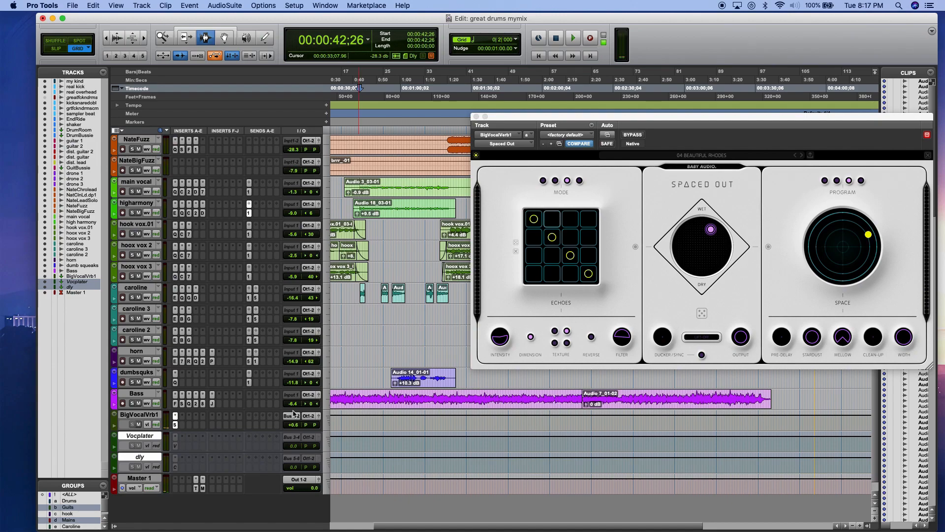
# Step: Move the plug-in window off the later clips and play from 00:02:17:18 at the start of the caroline 3 clip
pyautogui.moveTo(559, 119); pyautogui.dragTo(778, 226)
pyautogui.moveTo(586, 314); pyautogui.dragTo(589, 314)
pyautogui.click(132, 318)
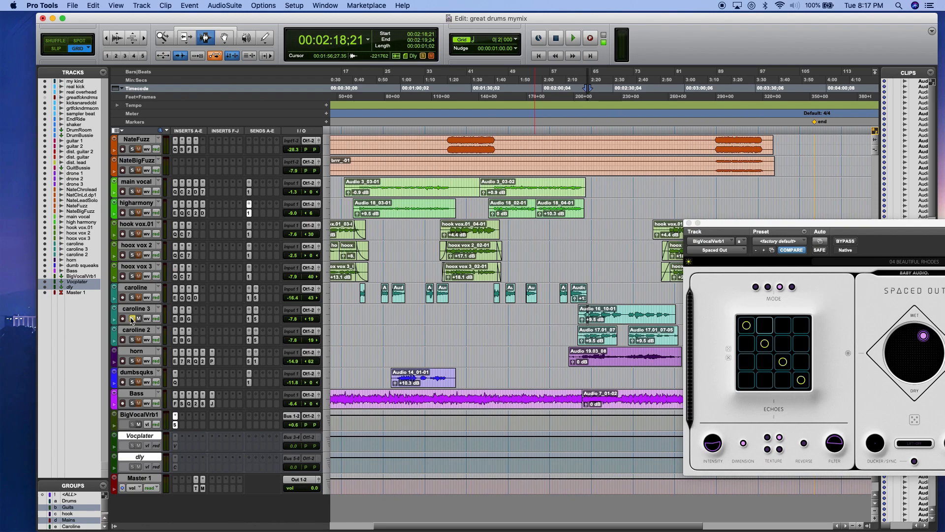
pyautogui.click(132, 318)
pyautogui.click(582, 313)
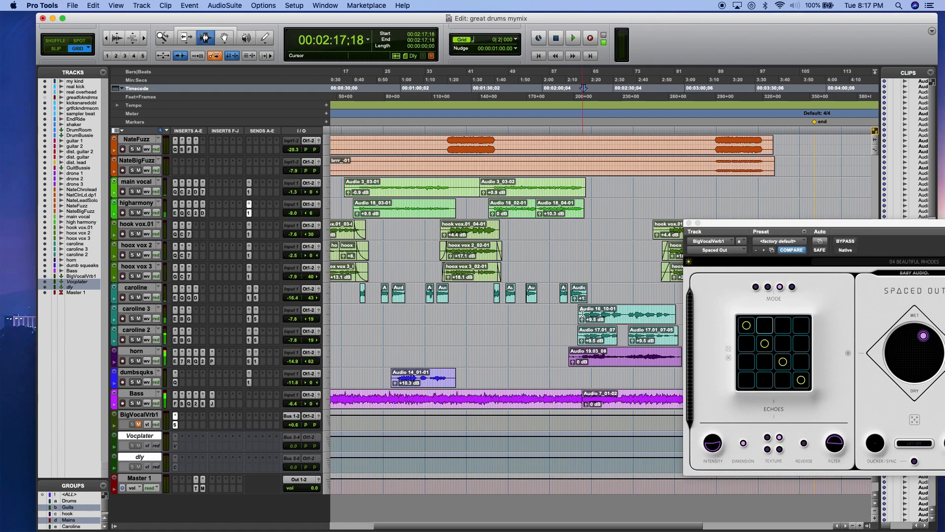
pyautogui.press('space')
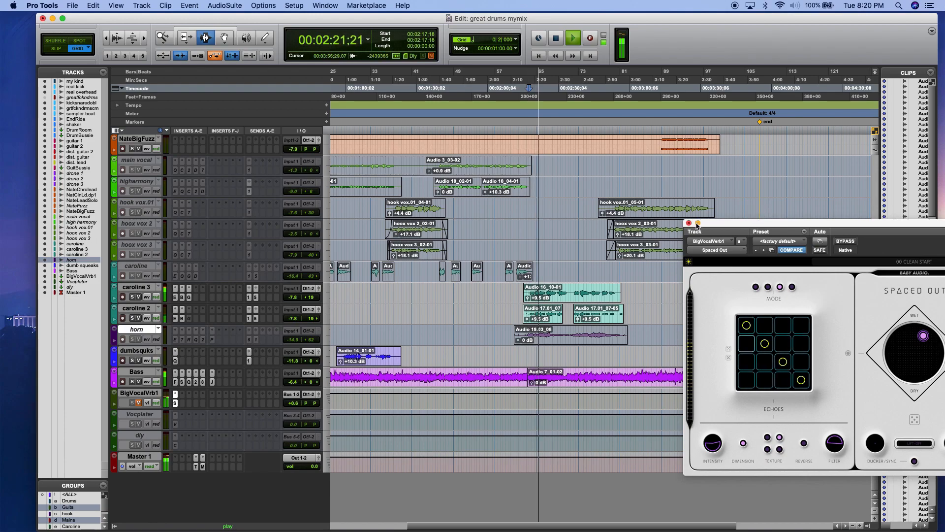
# Step: Raise caroline 3 to -5.8 dB and caroline 2 to -5.2 dB during playback, and stop the transport
pyautogui.click(293, 297)
pyautogui.click(293, 318)
pyautogui.moveTo(294, 319); pyautogui.dragTo(295, 314)
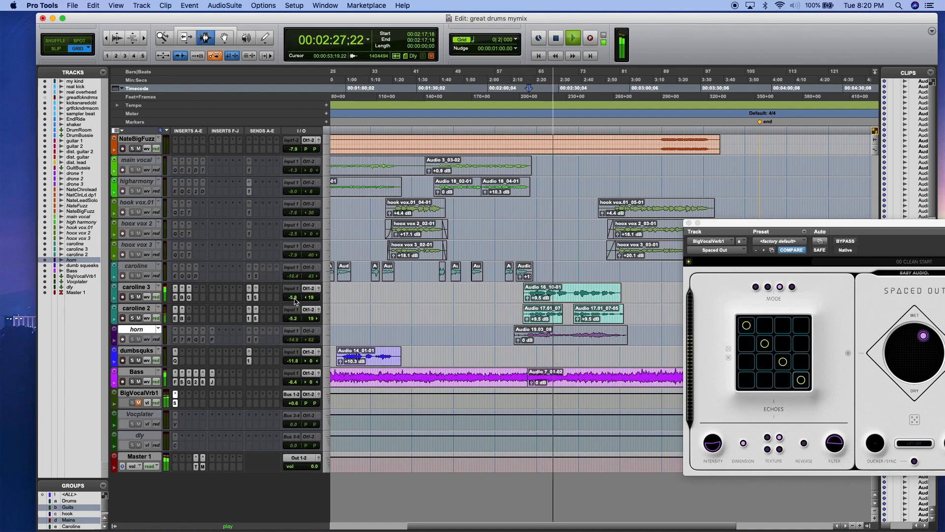
pyautogui.press('space')
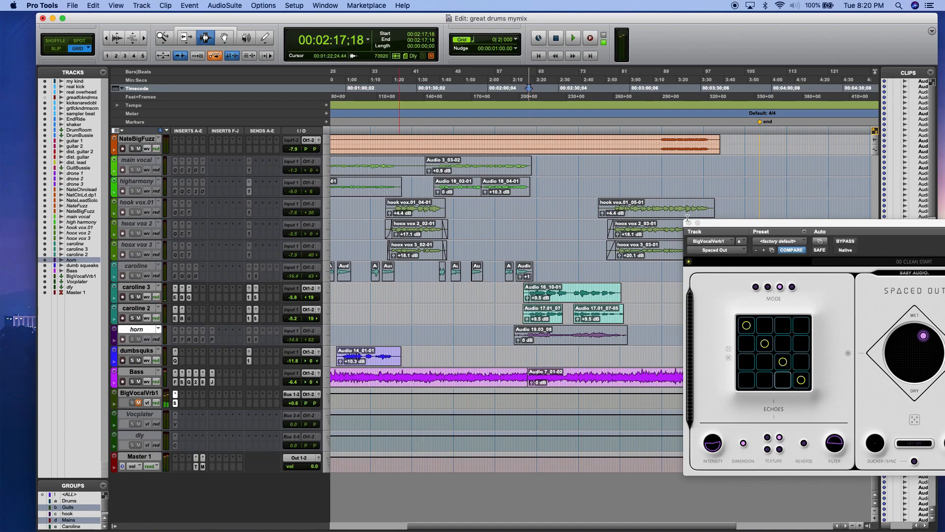
# Step: Place the plug-in window clear of the caroline clips and move the Space point inward and below the centre
pyautogui.moveTo(758, 228); pyautogui.dragTo(568, 249)
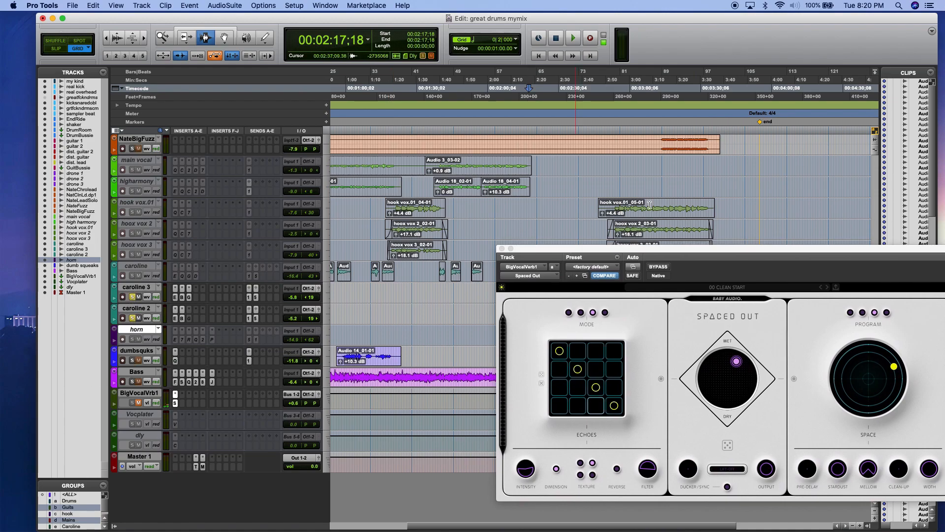
pyautogui.moveTo(652, 255); pyautogui.dragTo(211, 46)
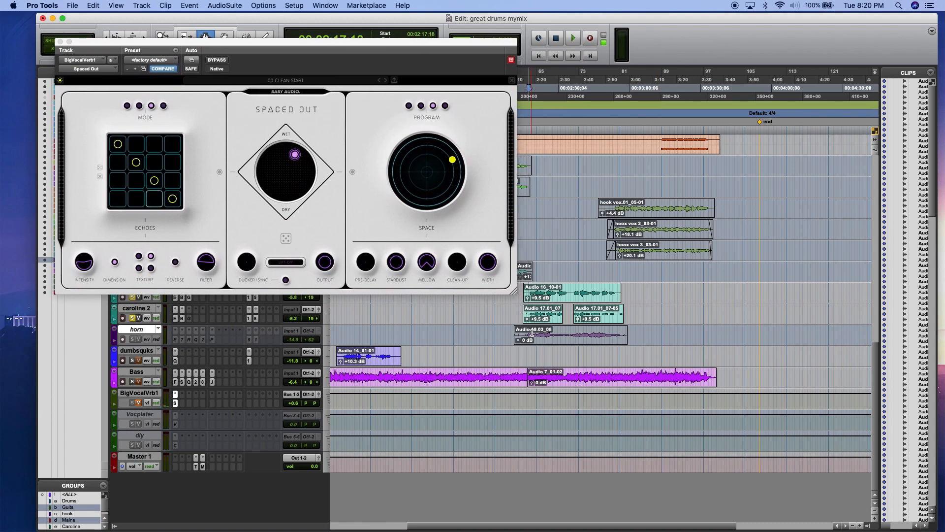
pyautogui.moveTo(453, 160); pyautogui.dragTo(442, 169)
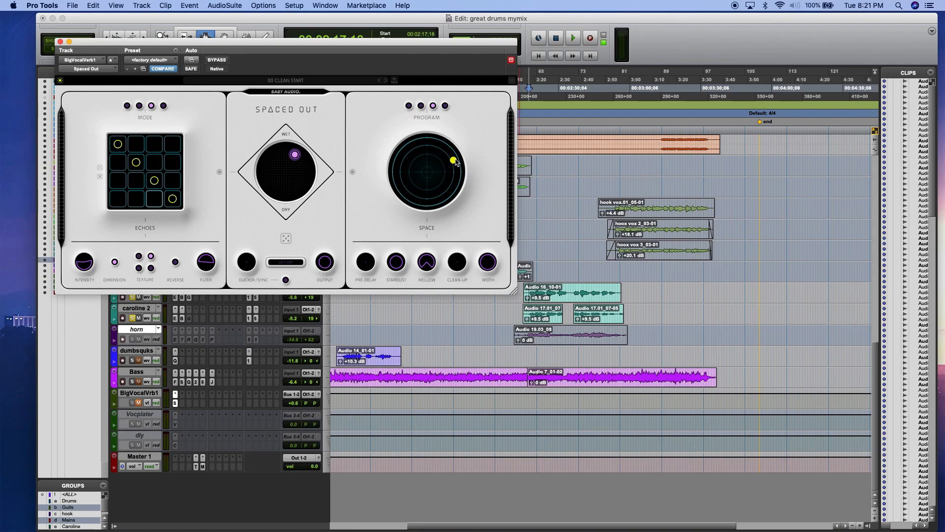
pyautogui.moveTo(442, 172); pyautogui.dragTo(442, 185)
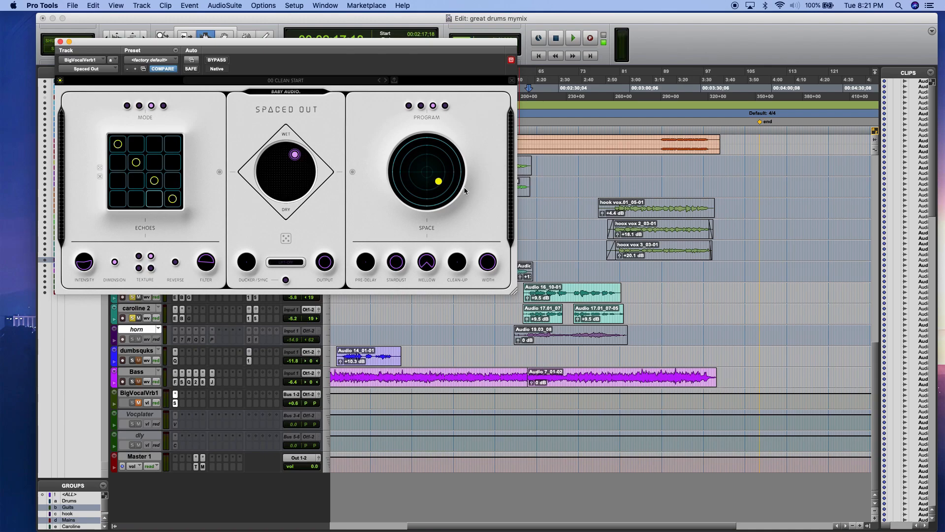
# Step: Play the caroline clips while adding the opposite diagonal and one extra cell to the echo grid, and set the echo mode to Triplet
pyautogui.click(528, 297)
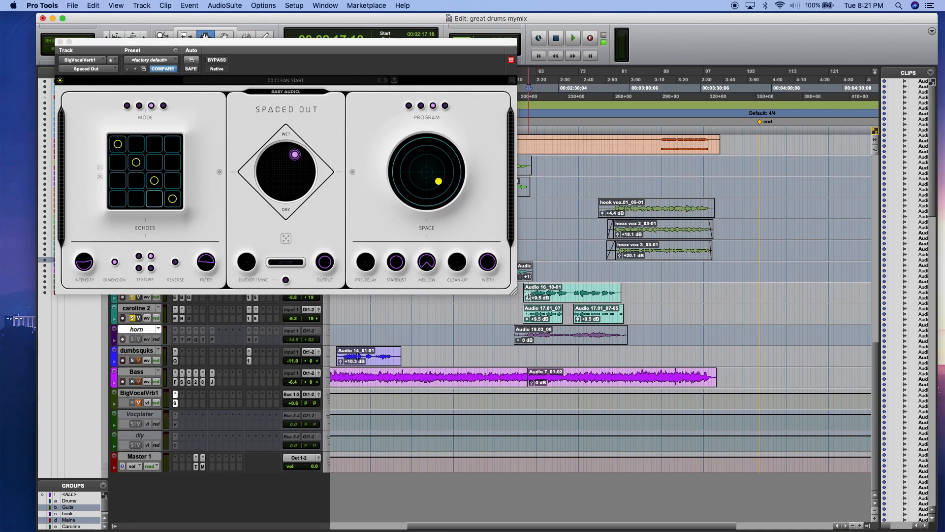
pyautogui.press('space')
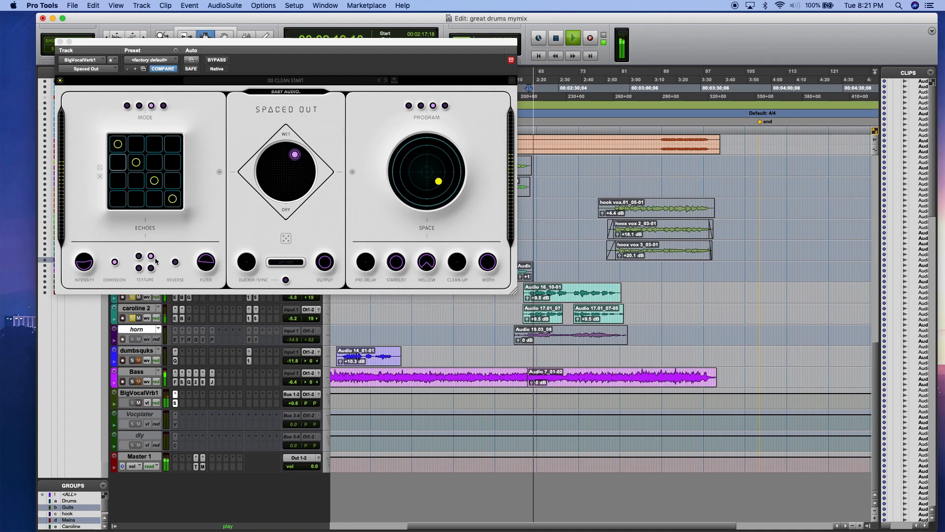
pyautogui.click(157, 165)
pyautogui.click(169, 151)
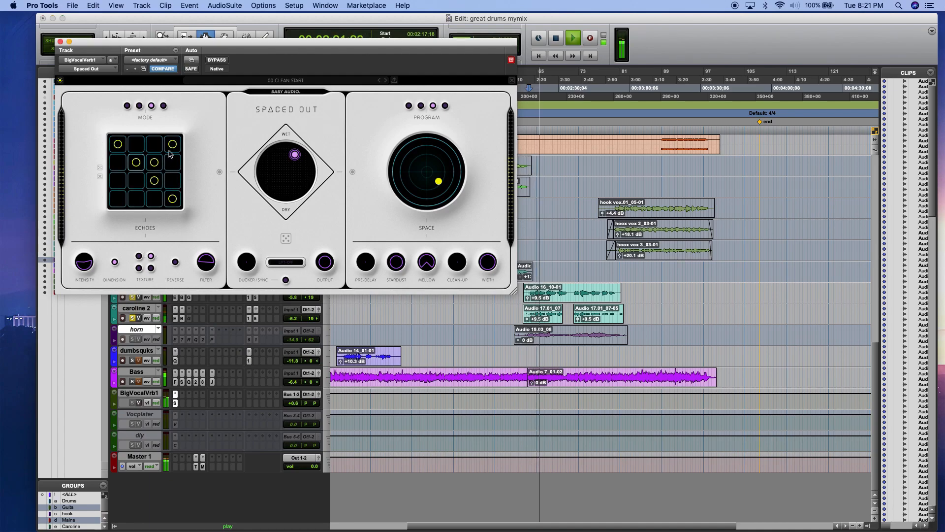
pyautogui.click(137, 178)
pyautogui.click(169, 167)
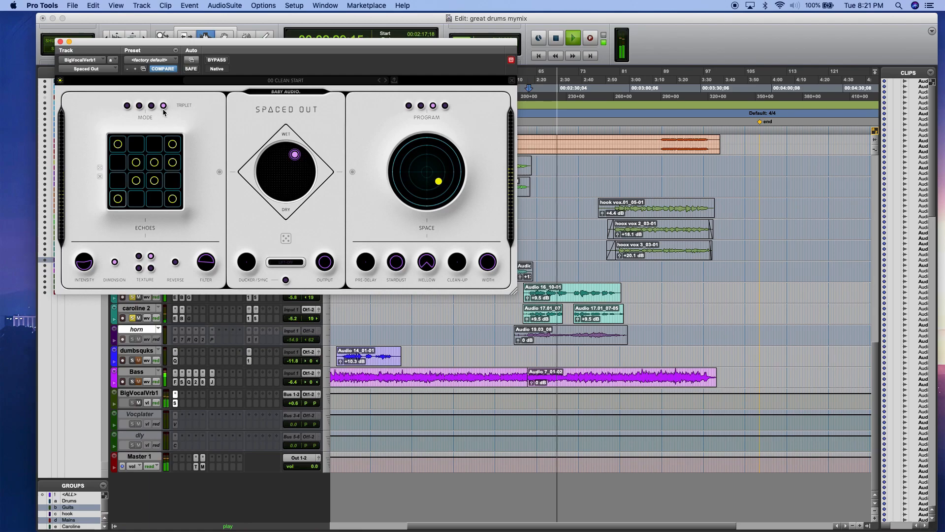
# Step: Shift the blend to the echo side, enable Reverse and adjust the echo Intensity feedback during playback
pyautogui.moveTo(295, 154); pyautogui.dragTo(261, 169)
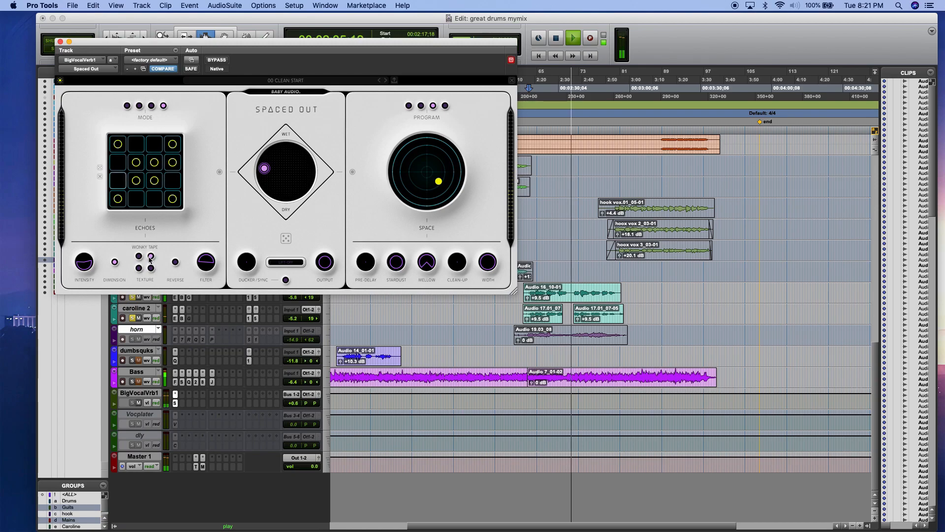
pyautogui.click(176, 262)
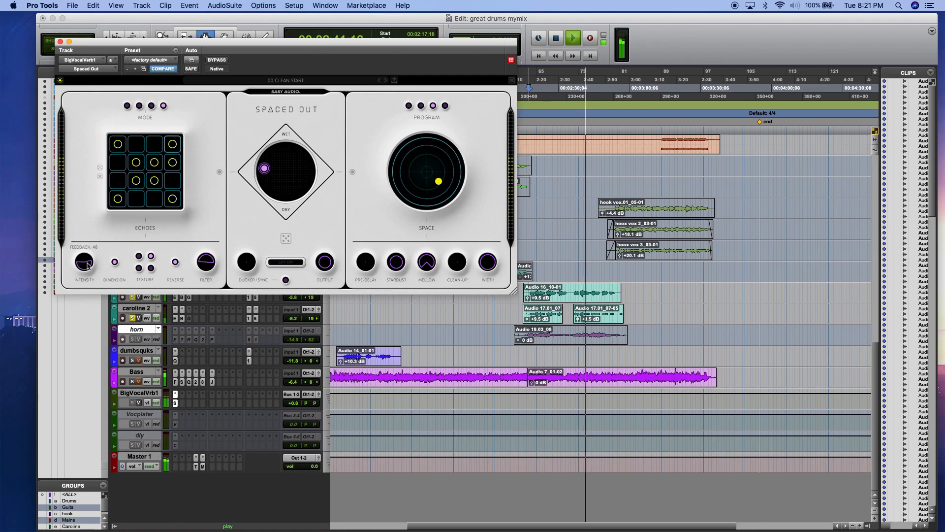
pyautogui.moveTo(85, 268); pyautogui.dragTo(78, 267)
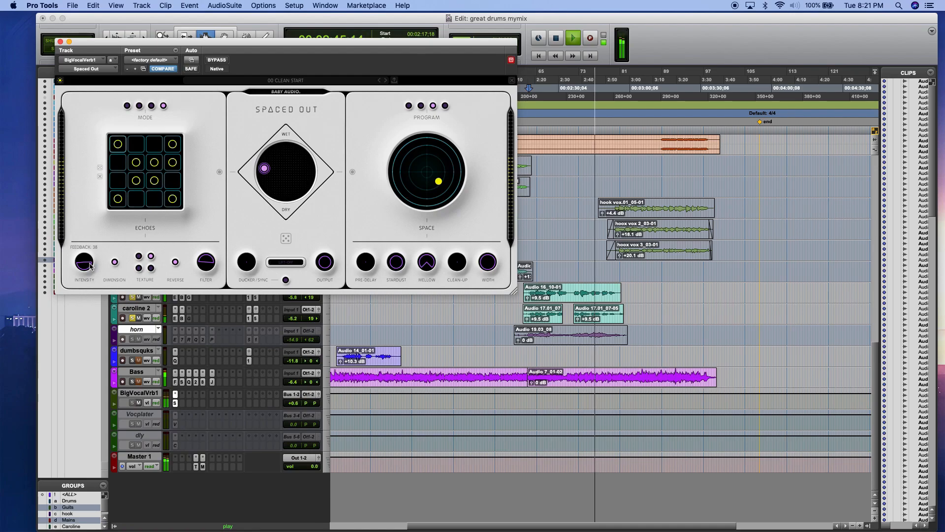
# Step: Set the echo texture to Hazy, then stop playback and shift the blend point over to the Space side
pyautogui.click(148, 269)
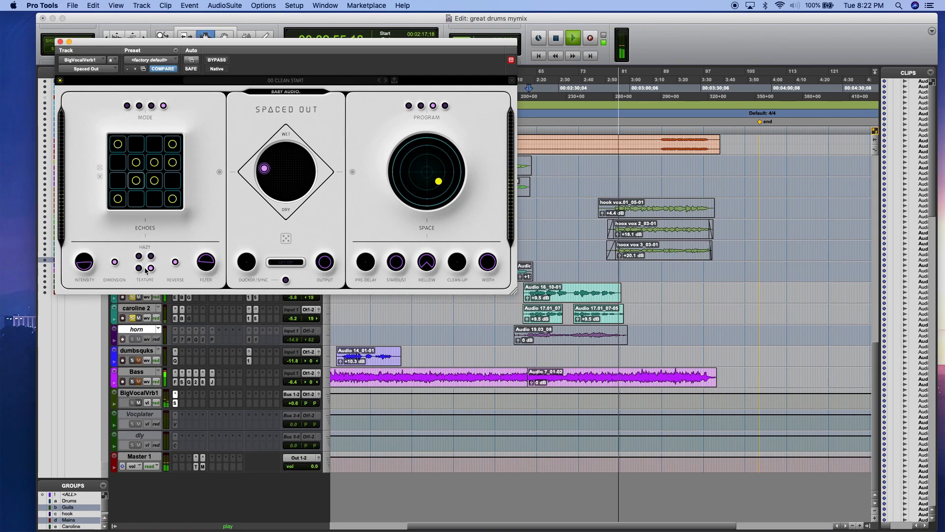
pyautogui.press('space')
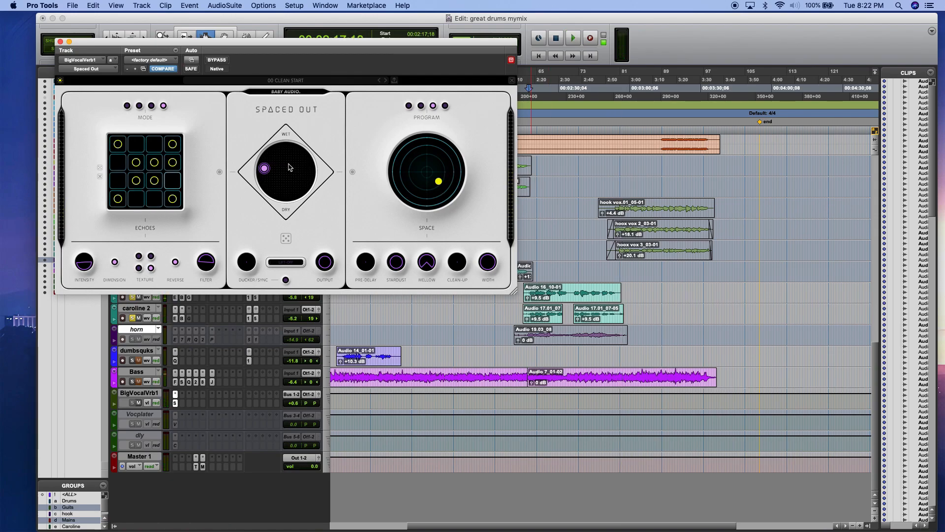
pyautogui.moveTo(263, 168); pyautogui.dragTo(309, 168)
# Step: Play the clips with the Outer Space program, move the Space point below and left of the centre, and raise BigVocalVrb1 to +1.2 dB
pyautogui.press('space')
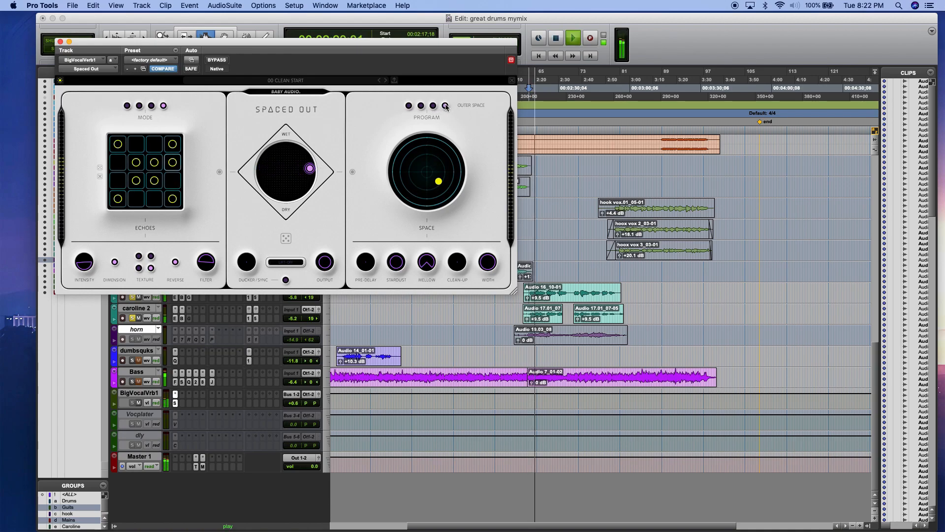
pyautogui.moveTo(450, 187); pyautogui.dragTo(404, 183)
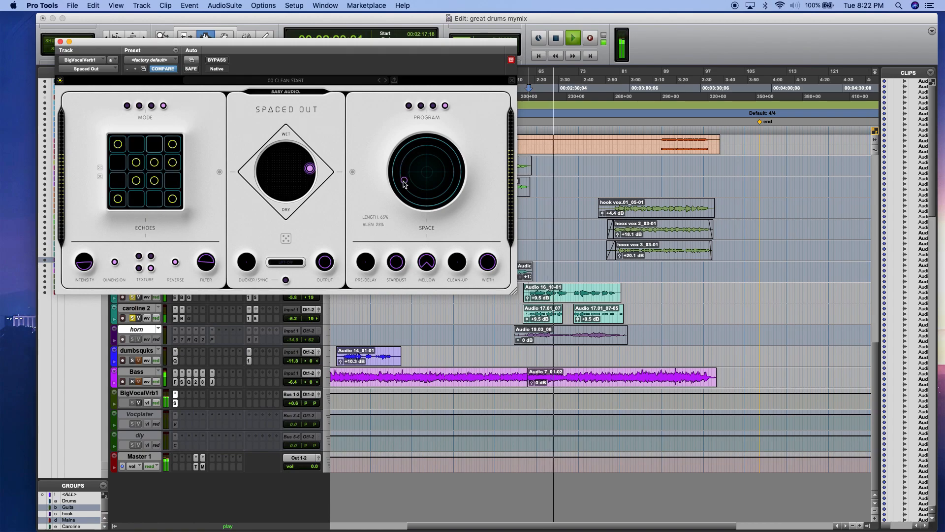
pyautogui.moveTo(396, 262)
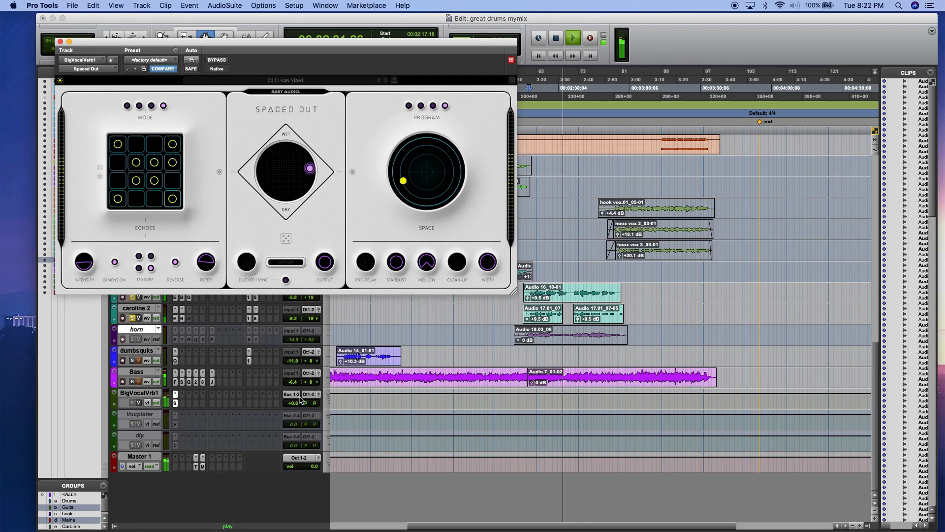
pyautogui.moveTo(294, 403); pyautogui.dragTo(294, 400)
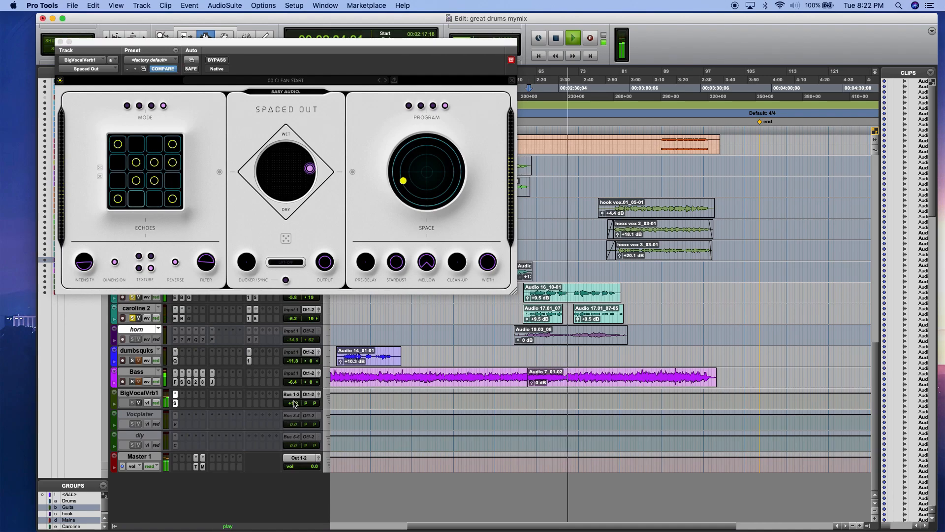
pyautogui.moveTo(403, 181); pyautogui.dragTo(416, 182)
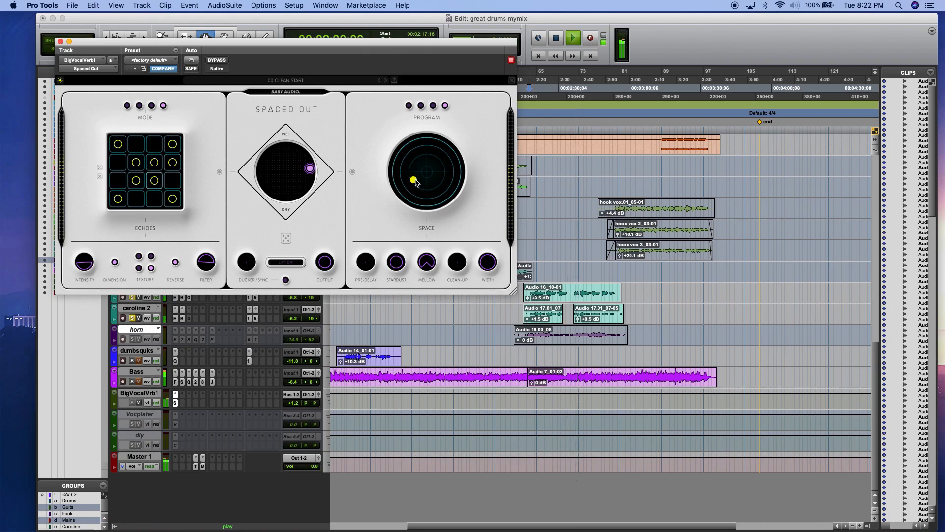
pyautogui.moveTo(416, 182); pyautogui.dragTo(416, 194)
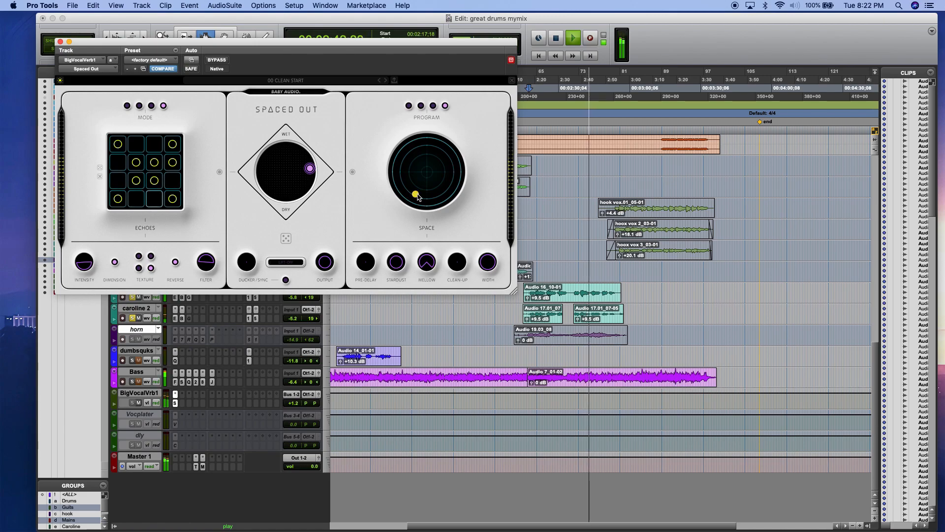
# Step: Close the Spaced Out plug-in window and stop playback
pyautogui.click(60, 42)
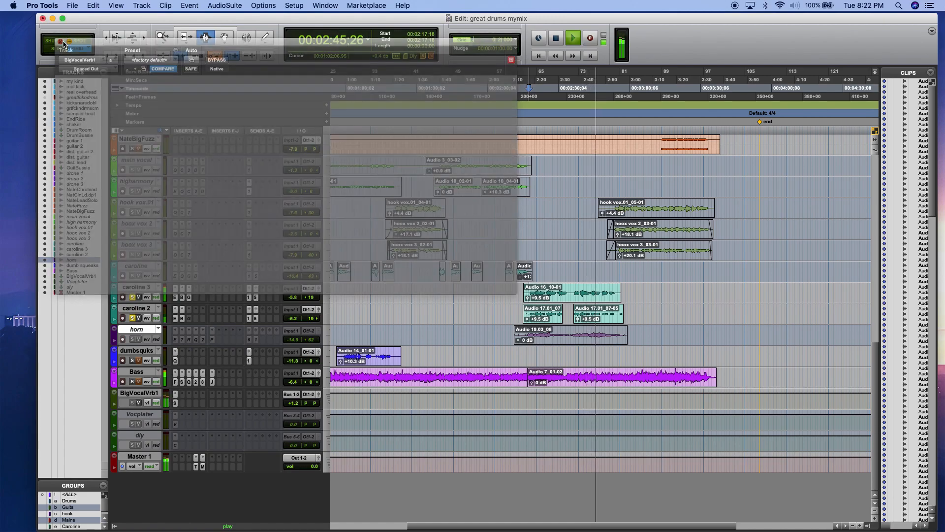
pyautogui.press('space')
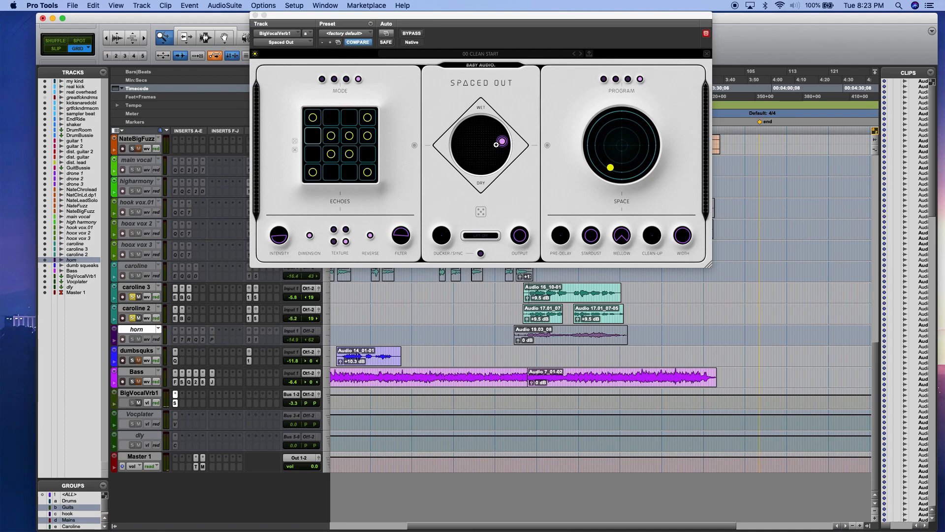
# Step: Move the blend point nearer to Wet on the Space side and nudge the Space point slightly up and outward
pyautogui.moveTo(496, 145)
pyautogui.mouseDown()
pyautogui.moveTo(476, 131)
pyautogui.moveTo(487, 137)
pyautogui.moveTo(490, 126)
pyautogui.moveTo(484, 136)
pyautogui.mouseUp()
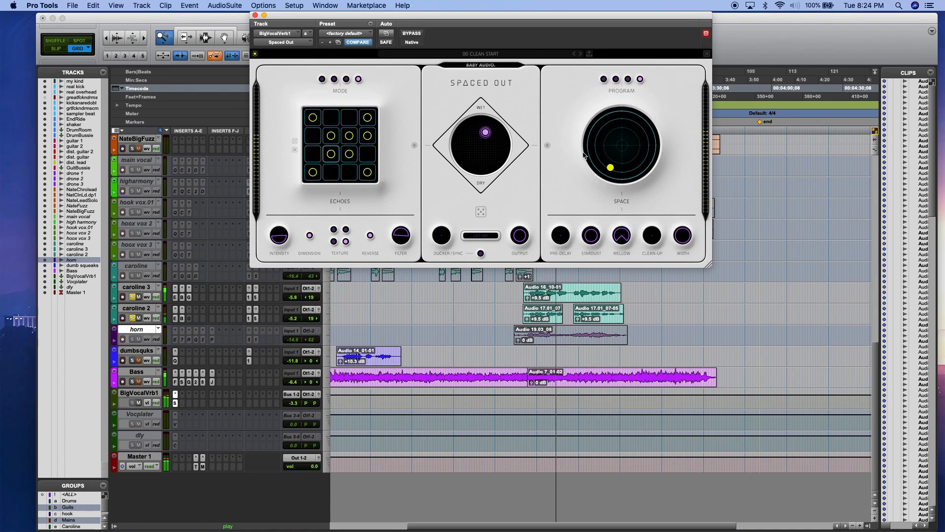
pyautogui.moveTo(613, 168); pyautogui.dragTo(607, 165)
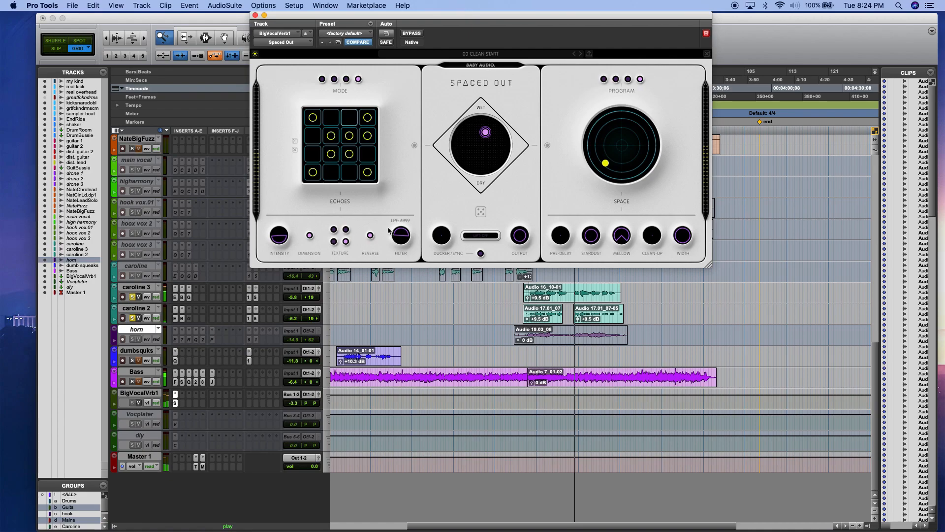
pyautogui.moveTo(482, 138); pyautogui.dragTo(492, 123)
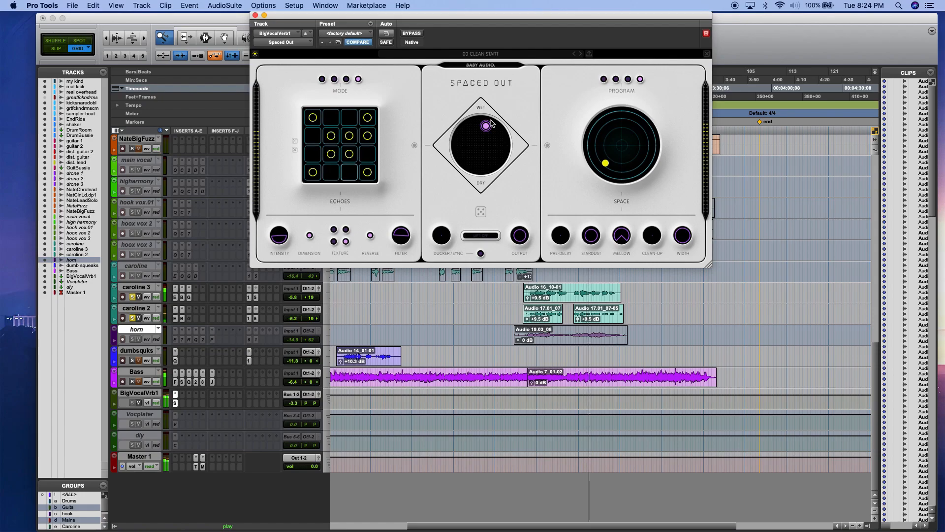
pyautogui.moveTo(484, 126); pyautogui.dragTo(477, 128)
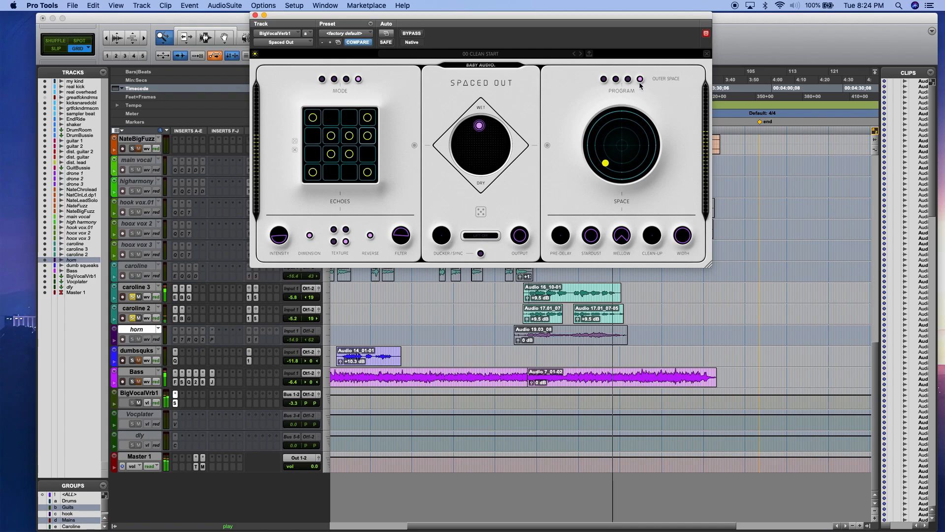
pyautogui.moveTo(479, 125); pyautogui.dragTo(511, 129)
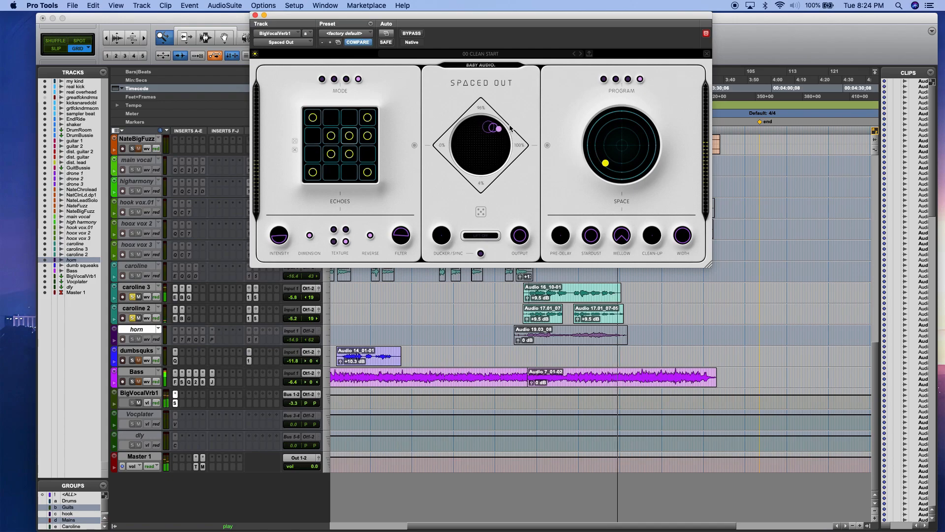
# Step: Raise the BigVocalVrb1 track volume to +7.2 dB while auditioning the caroline clips
pyautogui.click(132, 297)
pyautogui.moveTo(297, 409); pyautogui.dragTo(290, 386)
pyautogui.press('space')
pyautogui.moveTo(290, 383); pyautogui.dragTo(290, 381)
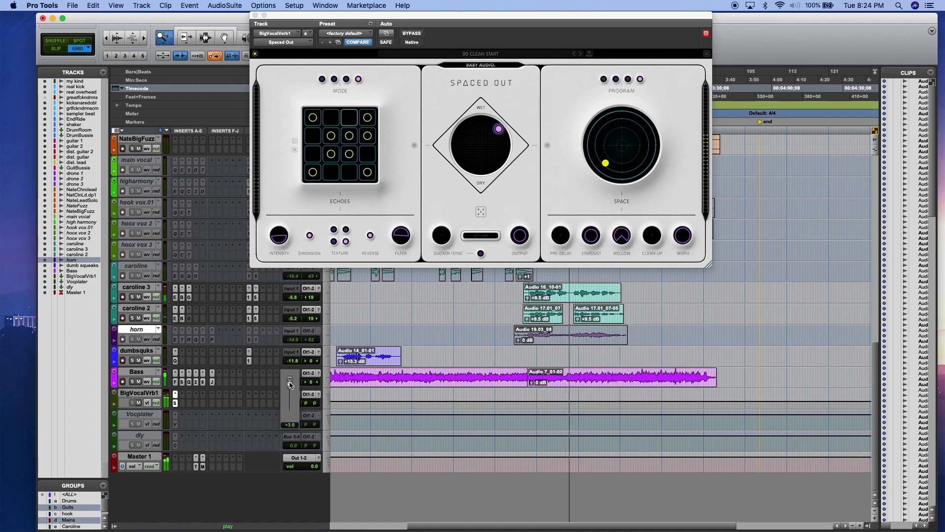
pyautogui.moveTo(290, 384); pyautogui.dragTo(290, 382)
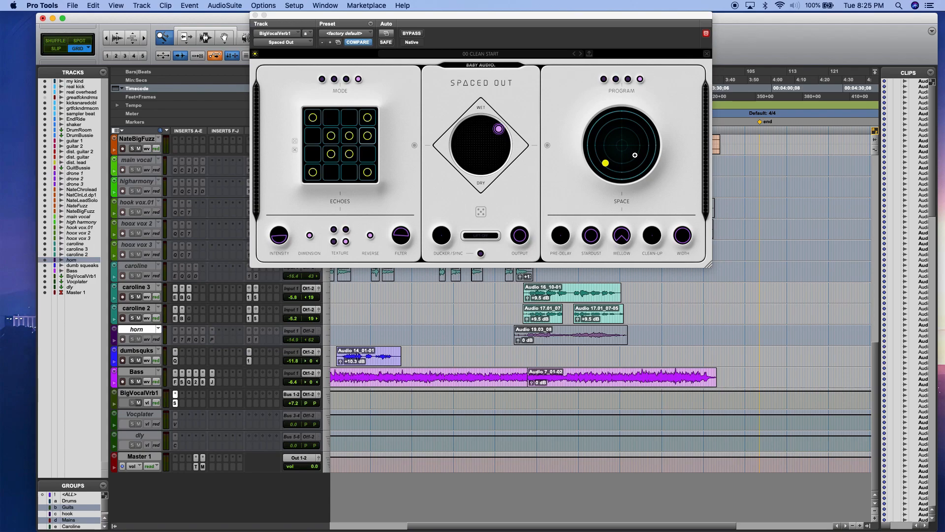
# Step: Switch the reverb program to Small Space
pyautogui.click(616, 80)
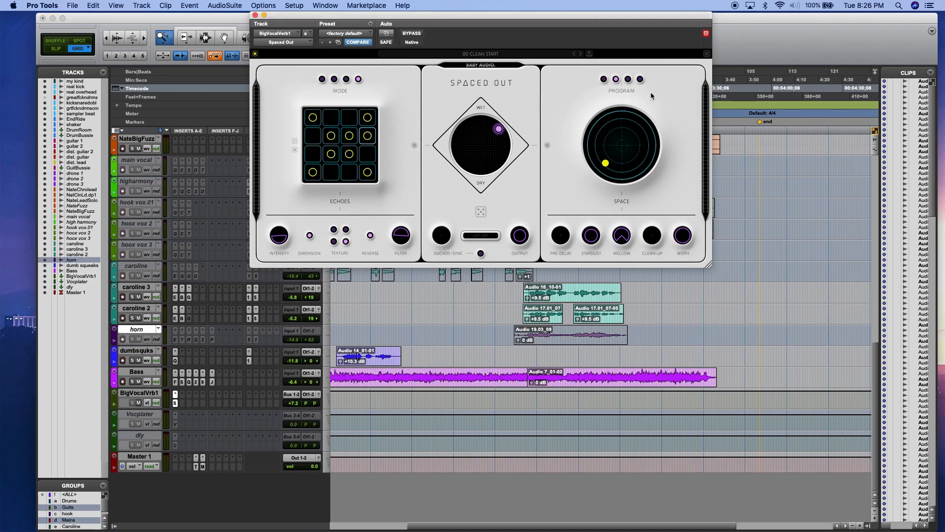